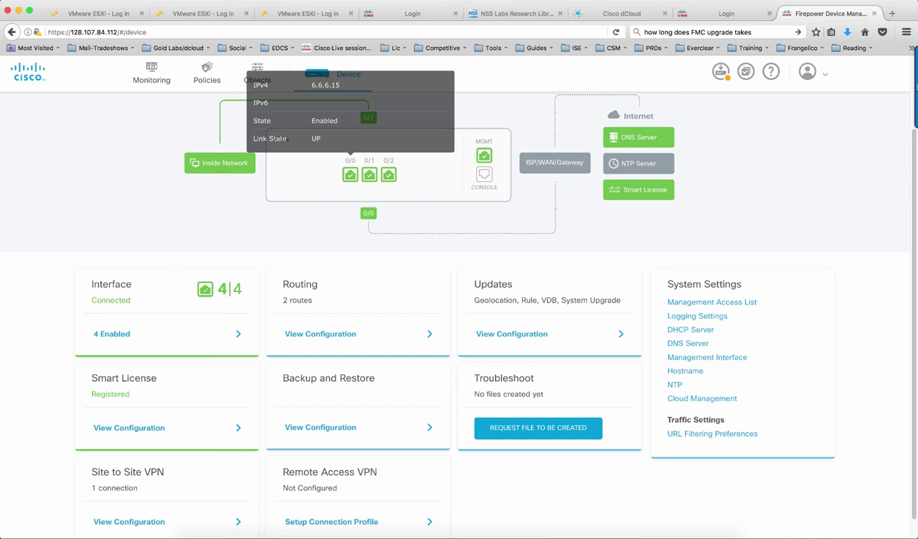
# Examine the settings of the static route on the outside interface and close it without changes.
pyautogui.moveTo(369, 174)
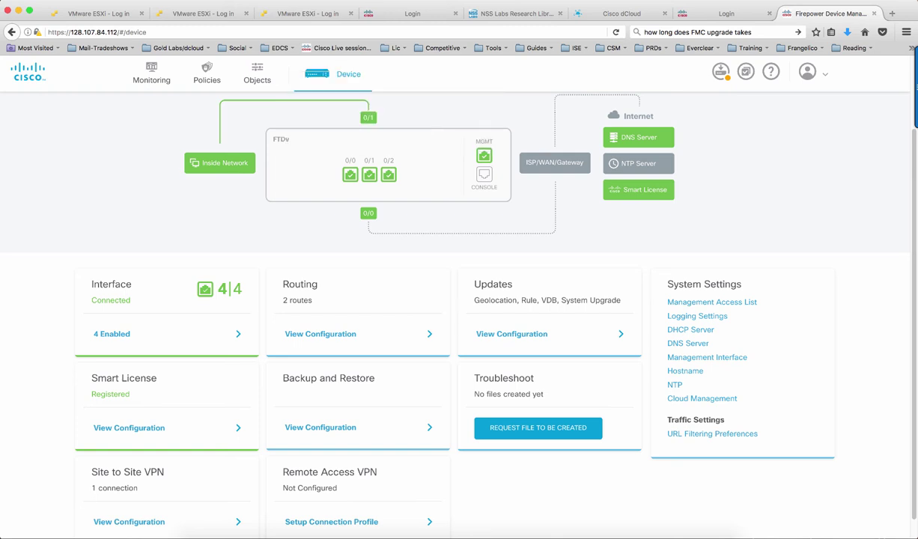
pyautogui.click(320, 334)
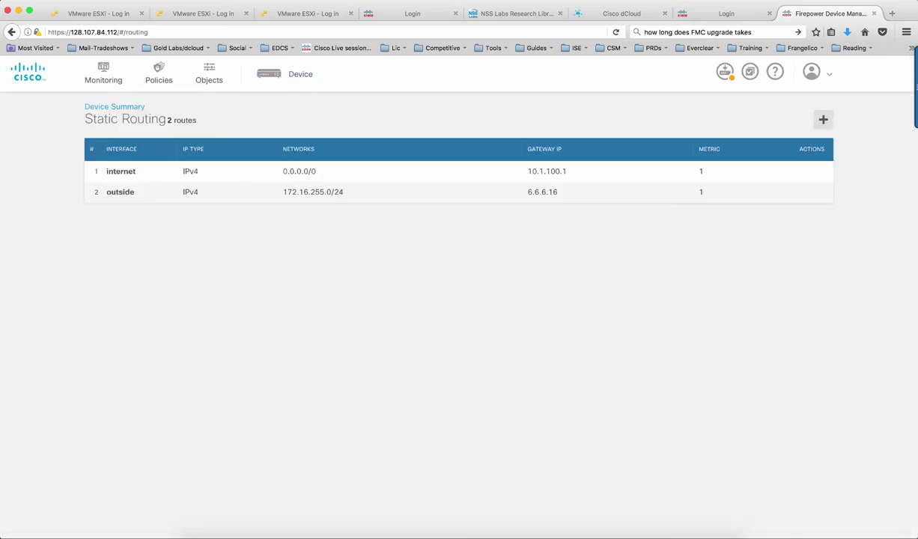
pyautogui.moveTo(779, 189)
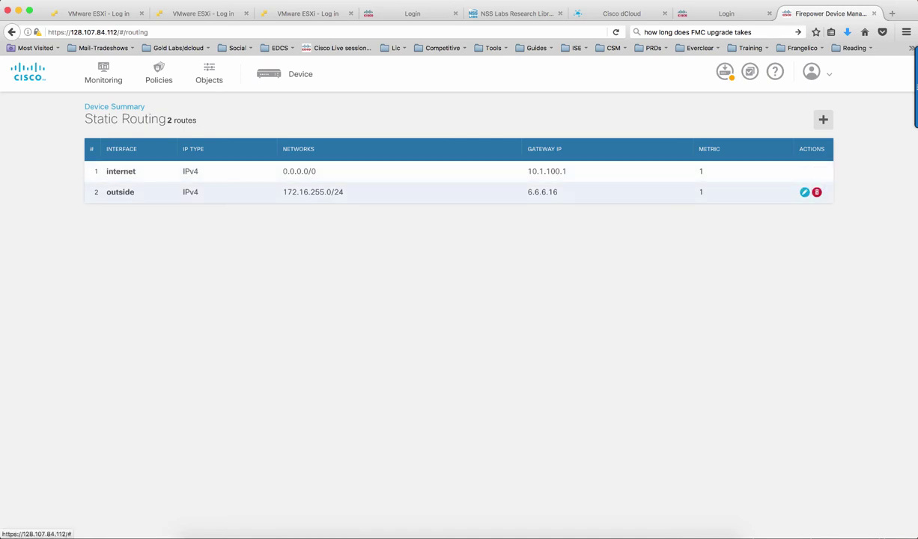
pyautogui.click(804, 192)
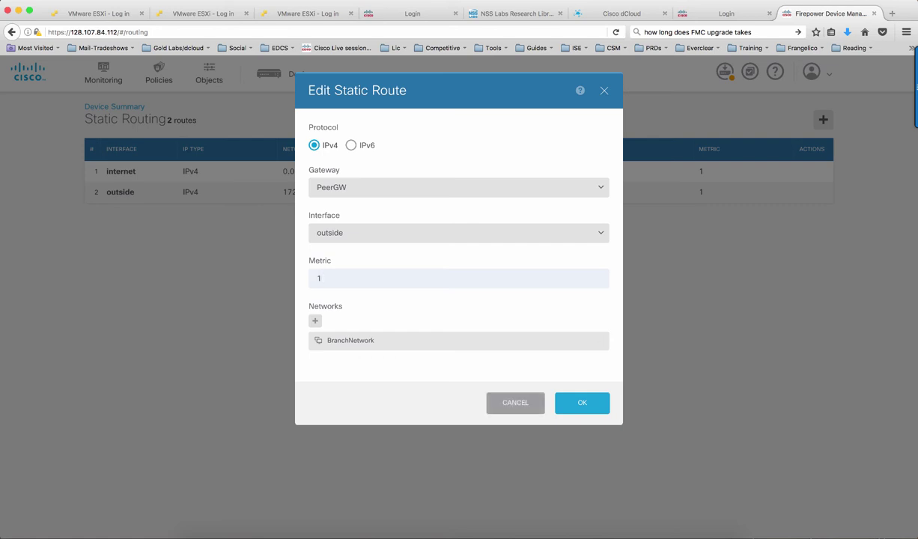
pyautogui.click(515, 402)
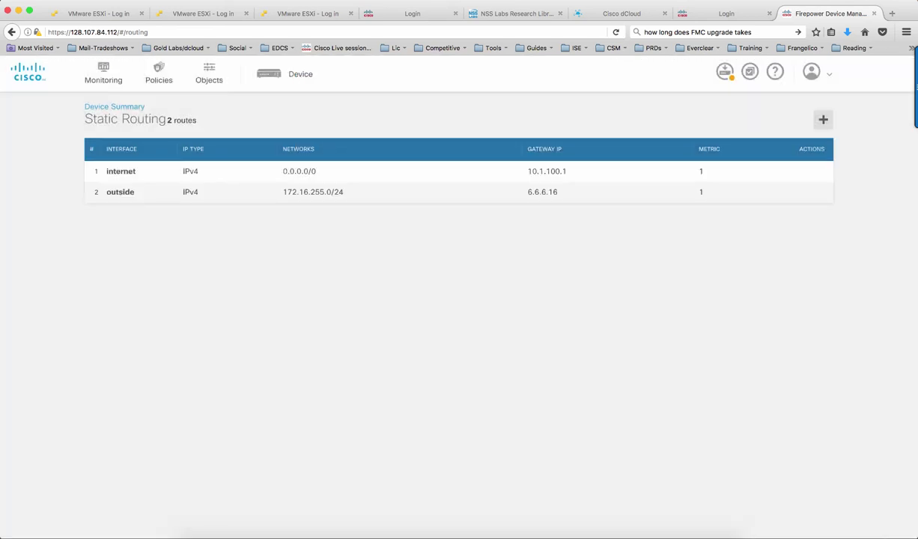
# Open the VPNBranch1 site-to-site VPN connection for editing from the device summary.
pyautogui.click(288, 75)
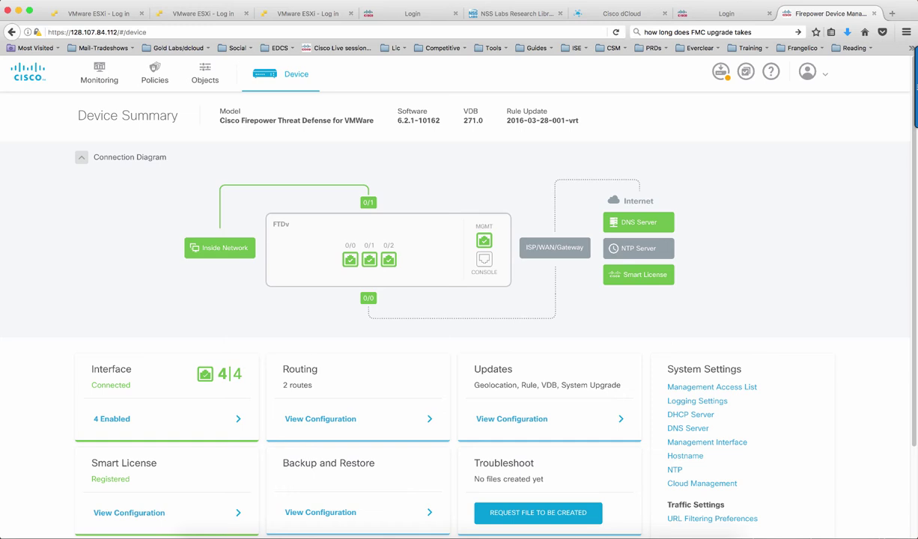
pyautogui.scroll(-3, 475, 303)
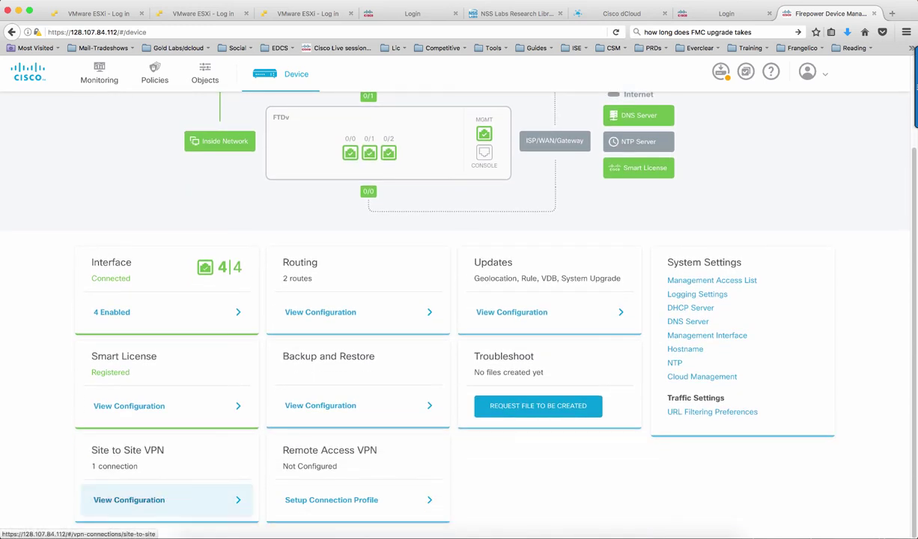
pyautogui.click(131, 500)
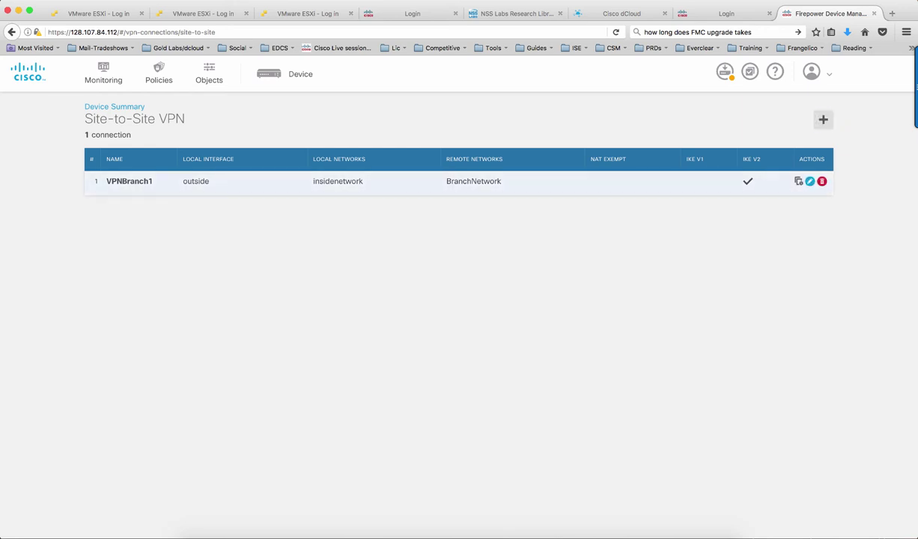
pyautogui.click(809, 181)
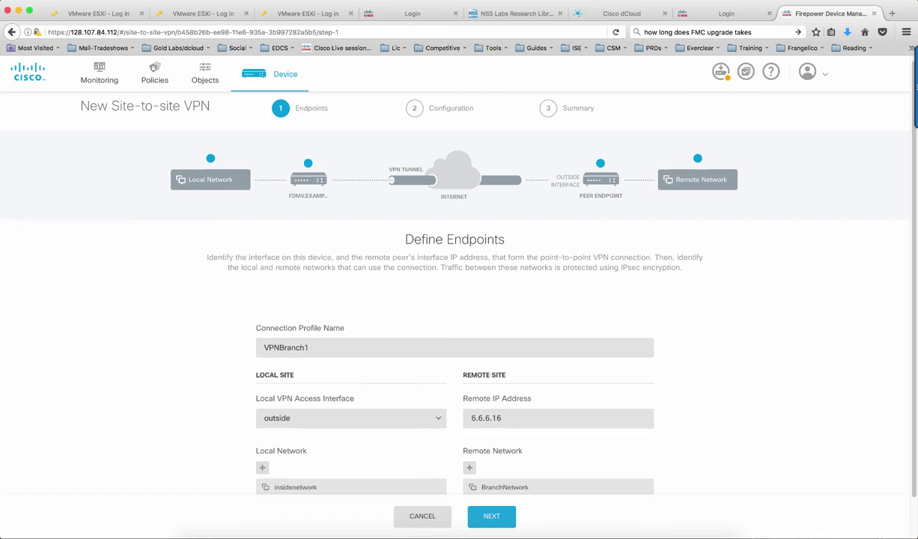
# Examine the endpoint settings and the interfaces available for local VPN access.
pyautogui.scroll(-2, 477, 299)
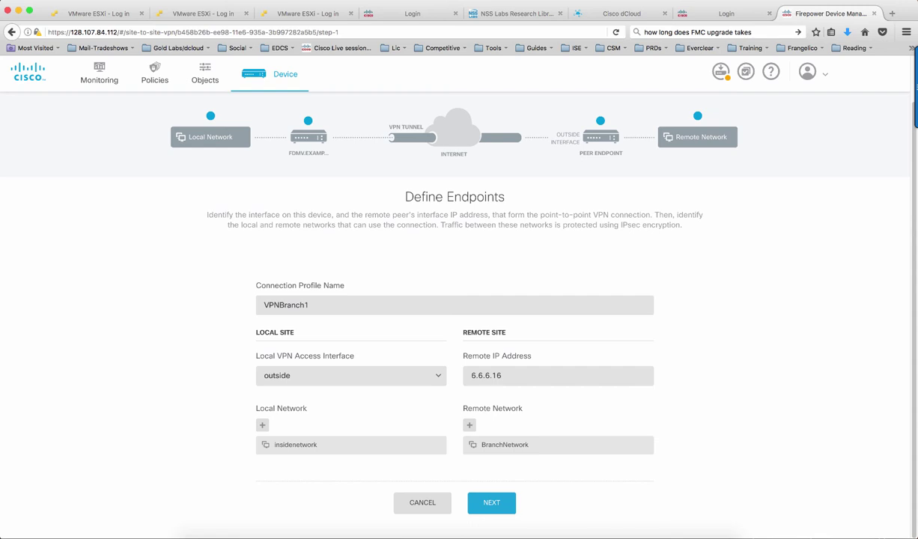
pyautogui.click(351, 375)
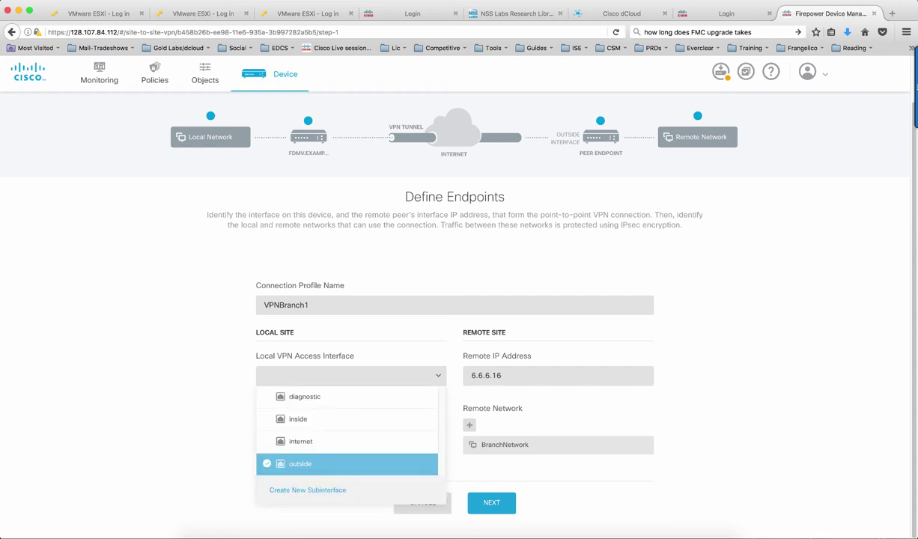
pyautogui.press('Escape')
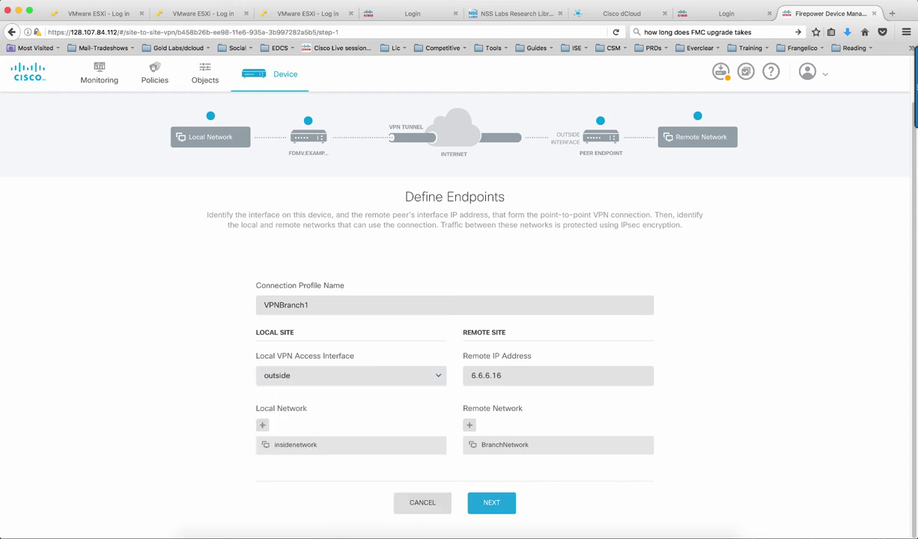
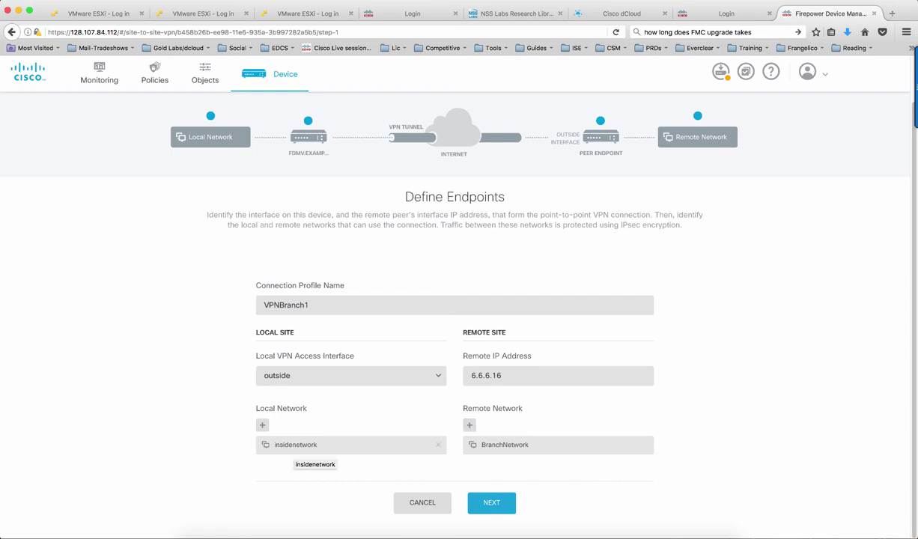
# Confirm insidenetwork as the local network of VPNBranch1 and continue to the privacy configuration.
pyautogui.click(262, 424)
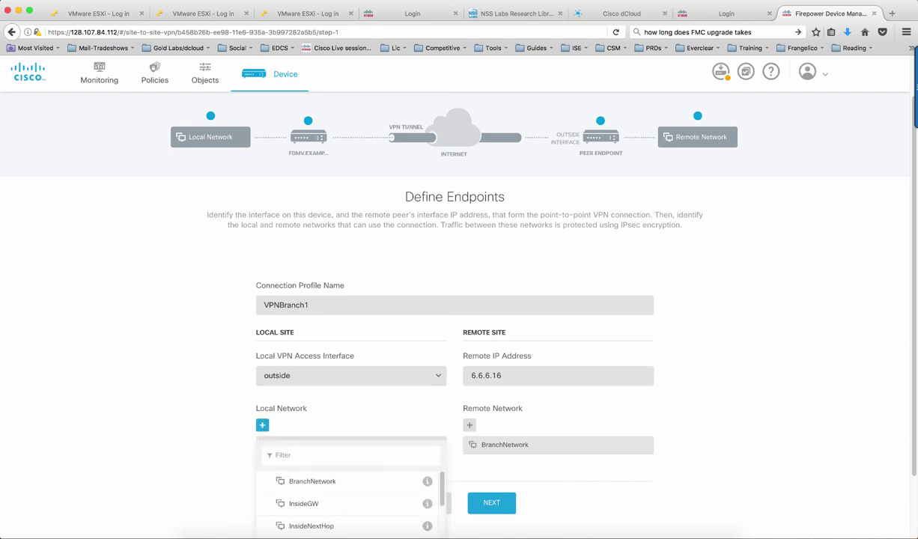
pyautogui.scroll(-2, 251, 408)
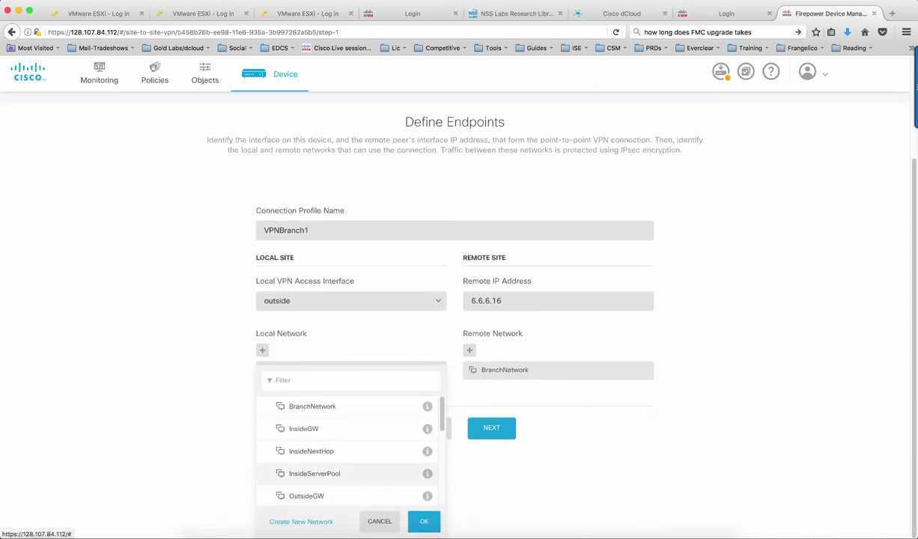
pyautogui.scroll(-8, 348, 449)
pyautogui.click(310, 499)
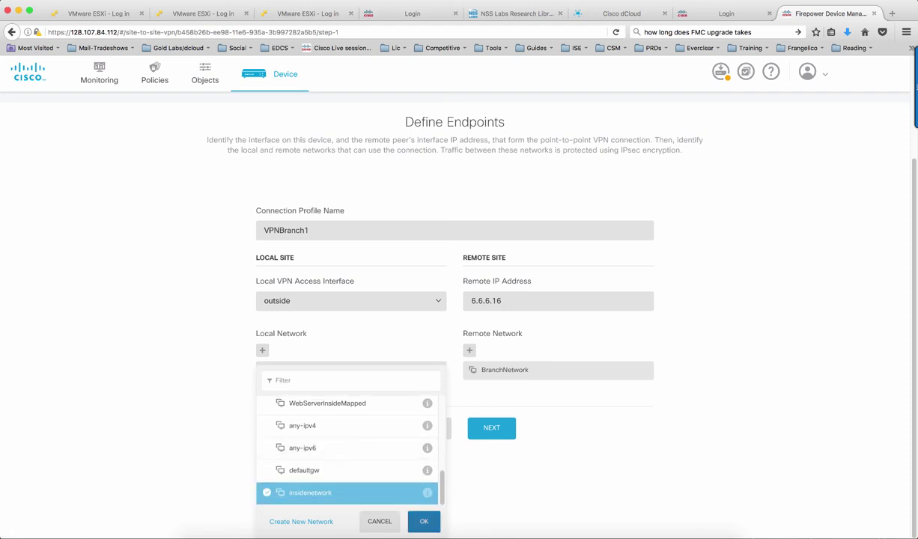
pyautogui.click(424, 521)
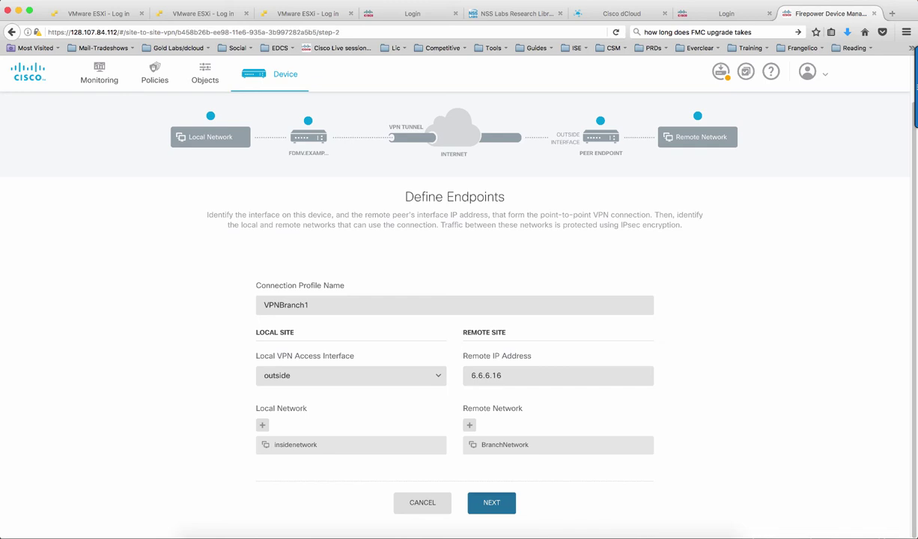
pyautogui.click(491, 503)
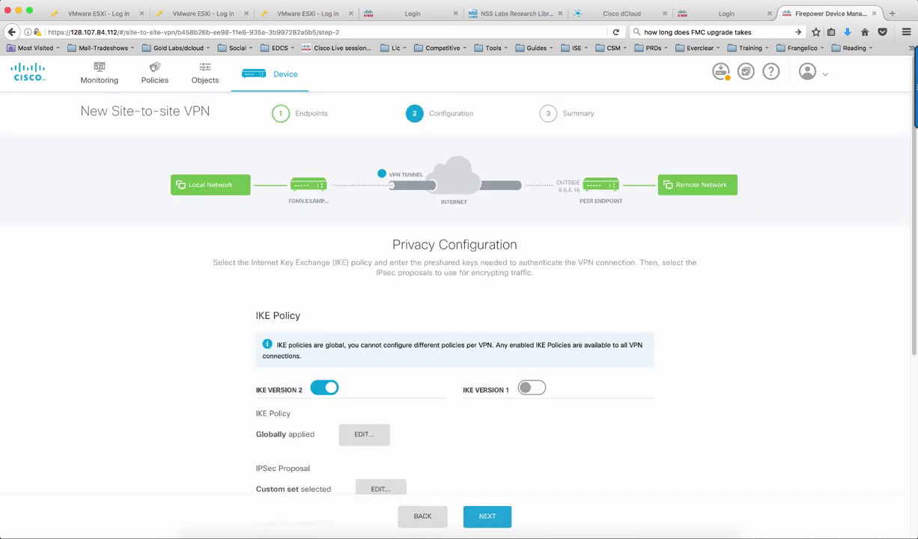
# Examine the privacy configuration and the globally applied IKE v2 policies, closing the policy list without changes.
pyautogui.scroll(-1, 477, 283)
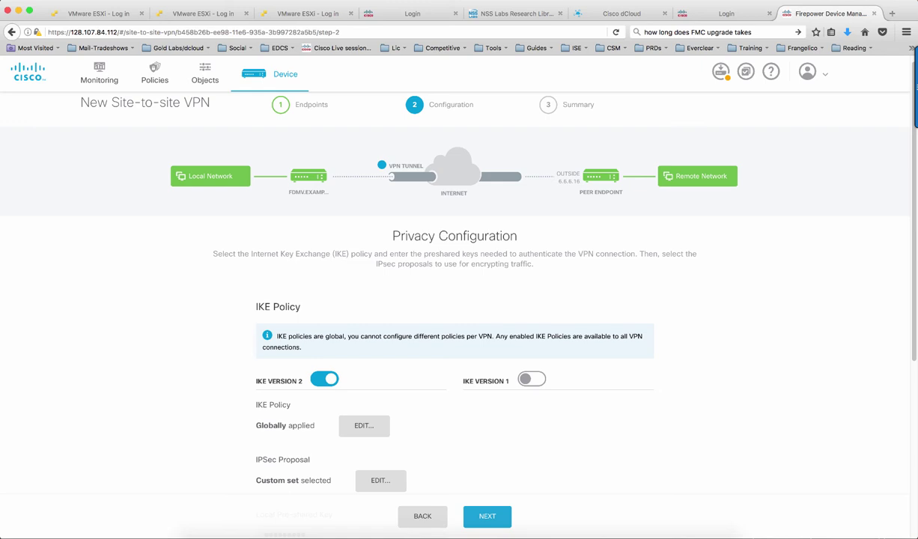
pyautogui.scroll(-3, 459, 300)
pyautogui.scroll(-1, 459, 299)
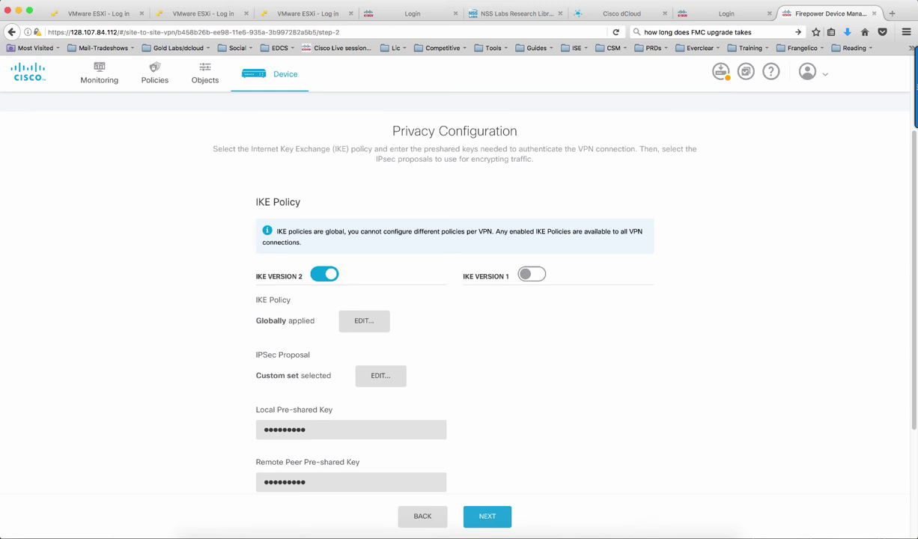
pyautogui.scroll(-2, 541, 300)
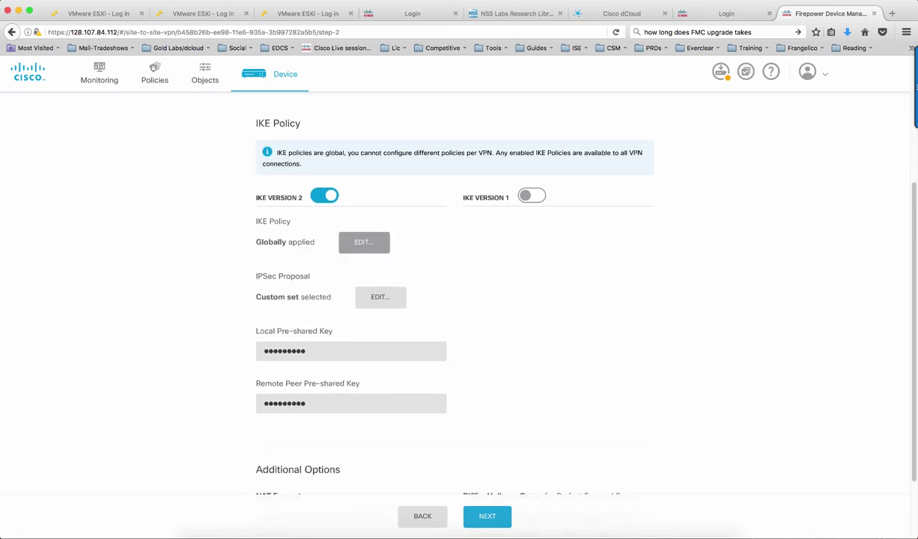
pyautogui.click(363, 242)
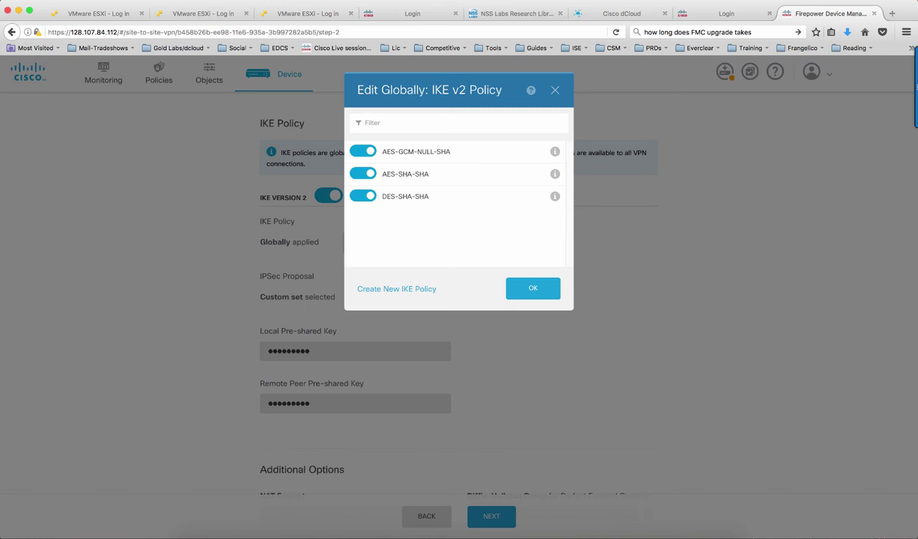
pyautogui.click(554, 90)
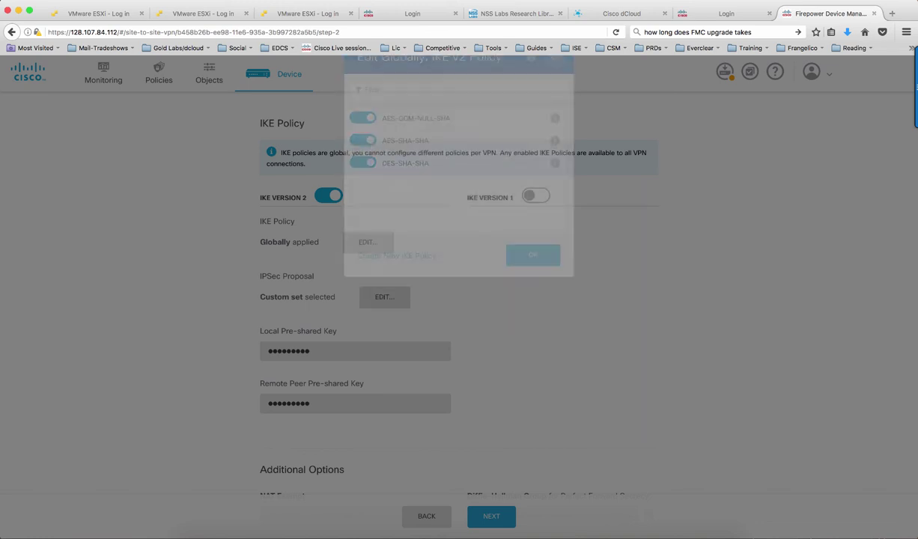
# Examine the IPSec proposals and the encryption and integrity hash options for a new IKE v2 proposal, cancelling without changes.
pyautogui.click(381, 297)
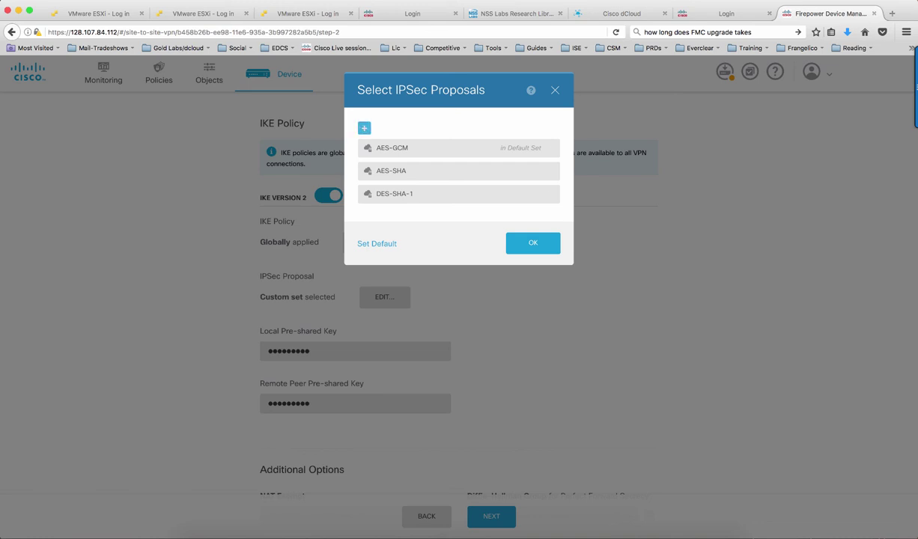
pyautogui.click(364, 128)
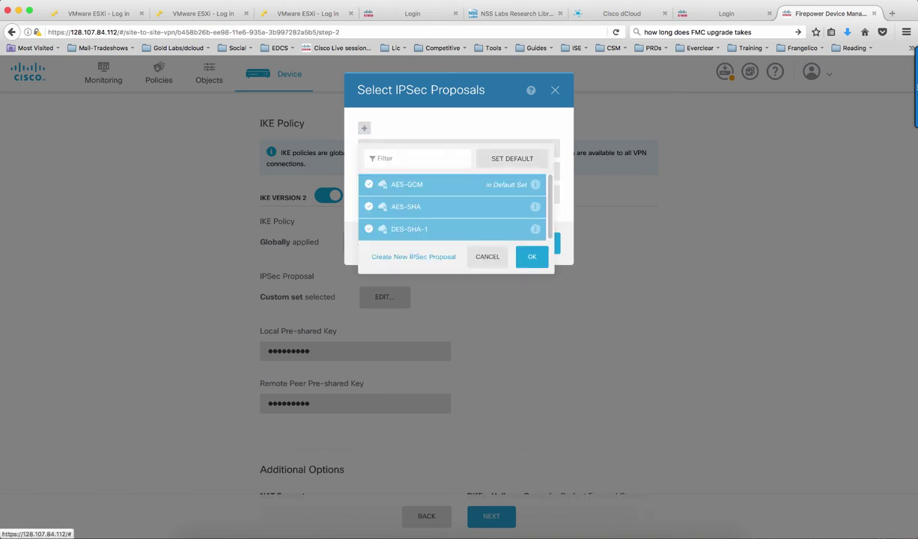
pyautogui.click(414, 256)
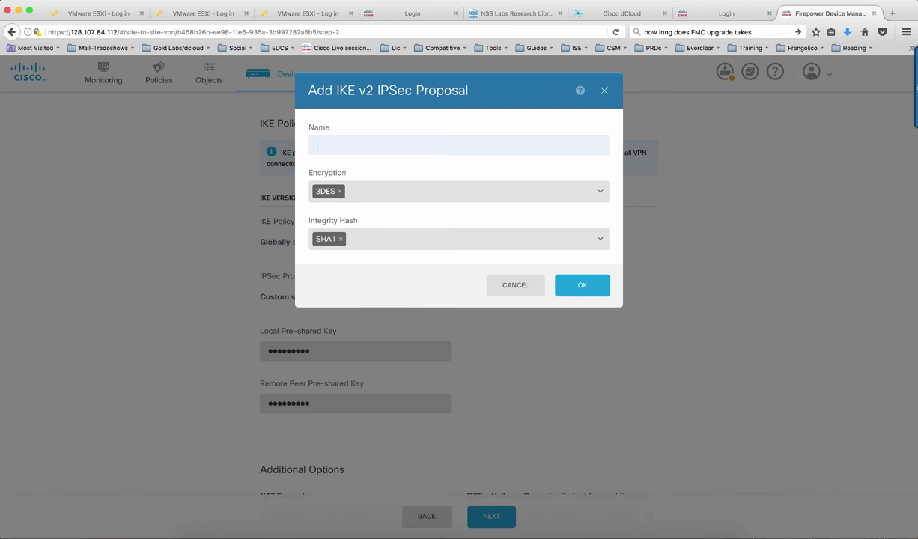
pyautogui.click(349, 191)
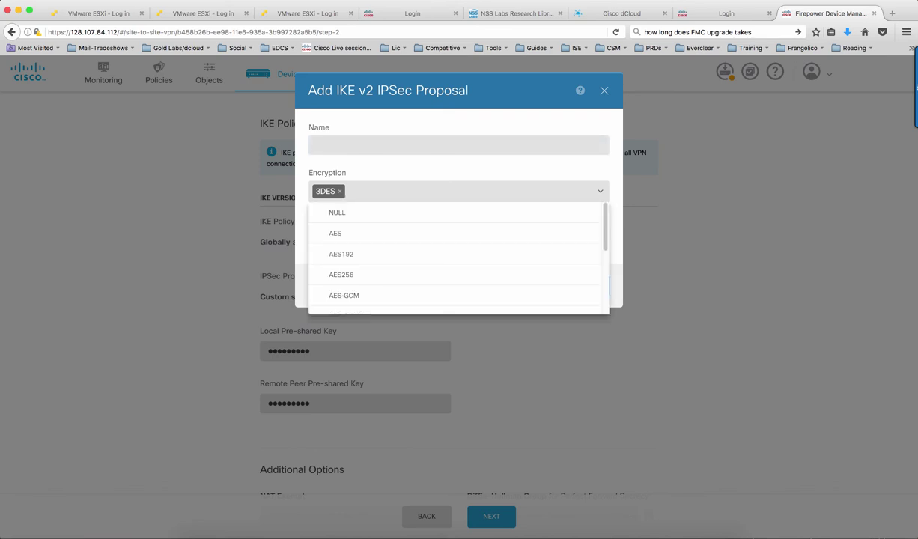
pyautogui.scroll(-2, 352, 249)
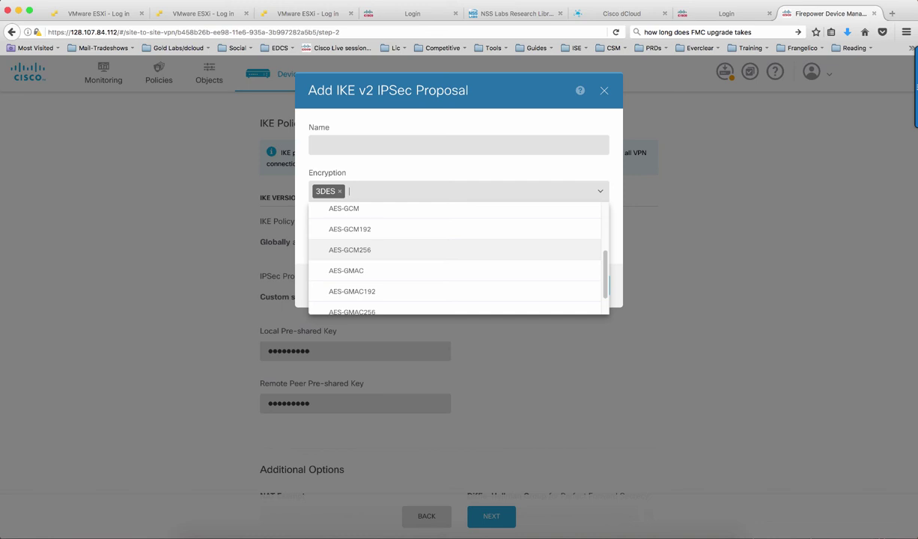
pyautogui.press('Escape')
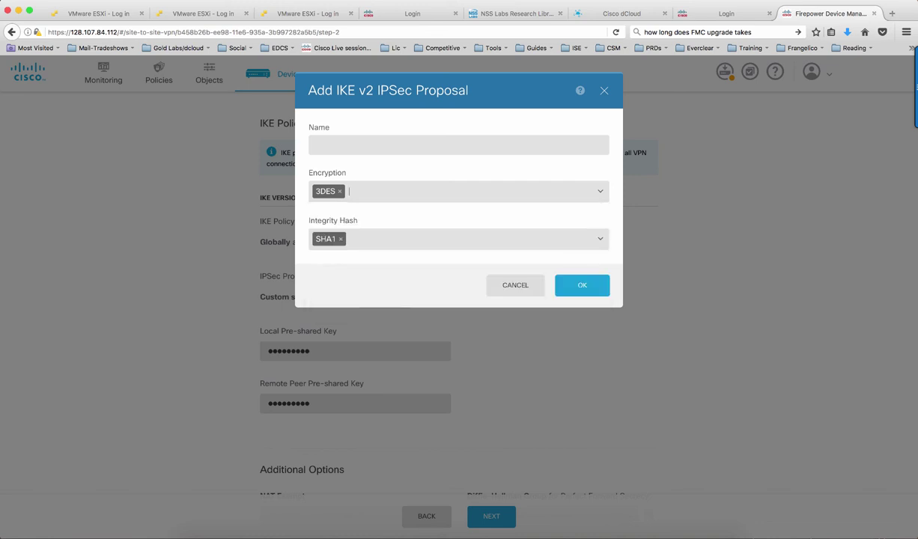
pyautogui.click(374, 239)
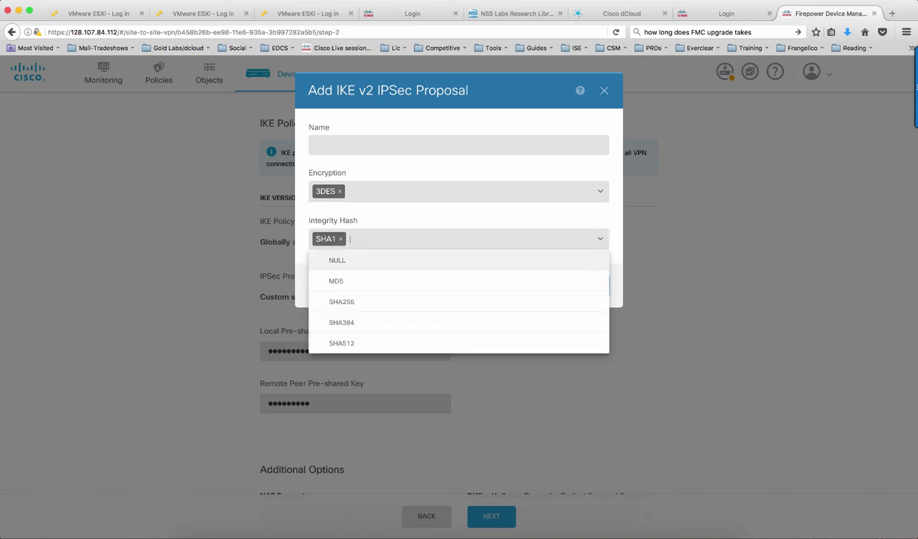
pyautogui.press('Escape')
pyautogui.click(515, 285)
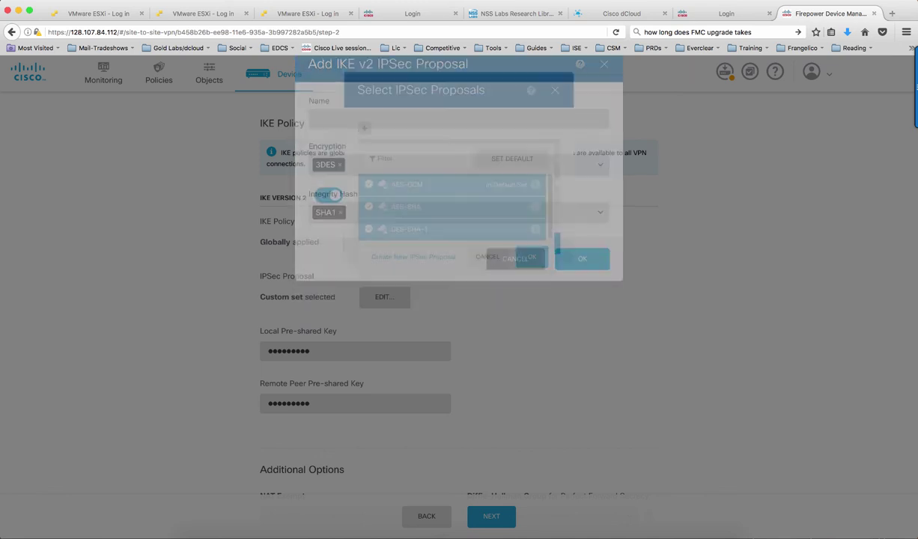
pyautogui.click(487, 257)
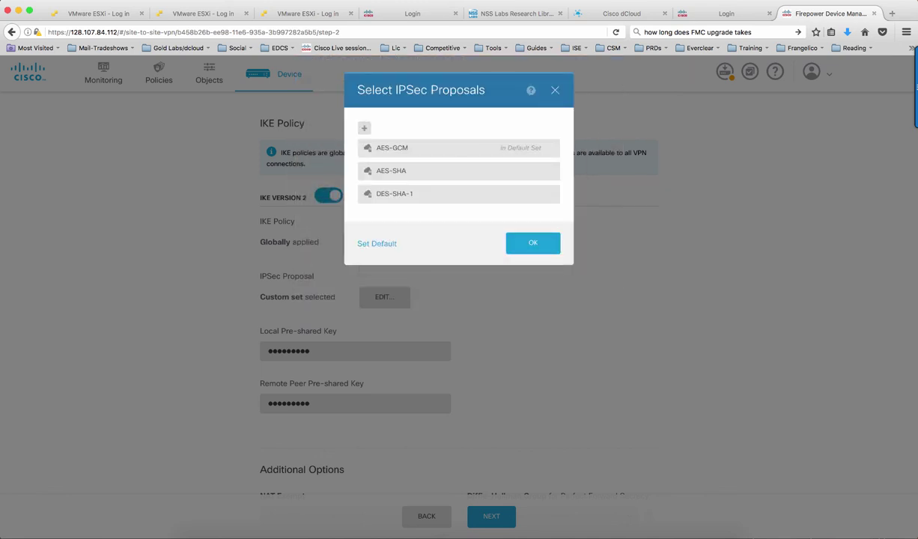
pyautogui.click(554, 90)
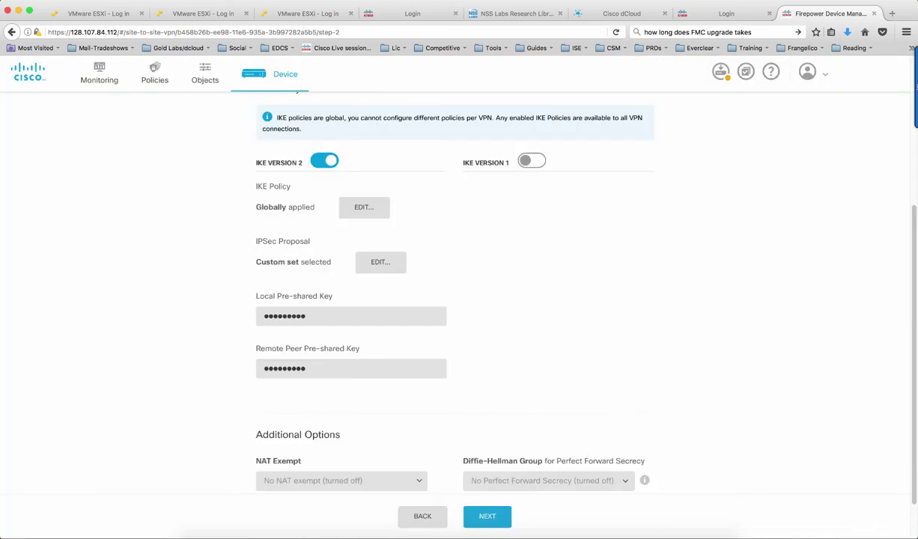
# Accept the privacy configuration with its additional options and continue to the VPN connection summary.
pyautogui.scroll(-2, 455, 292)
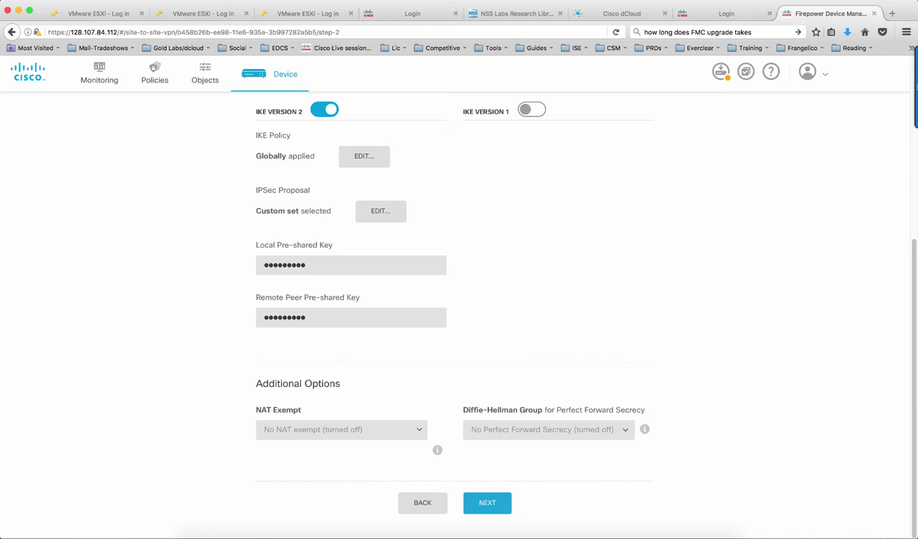
pyautogui.click(487, 503)
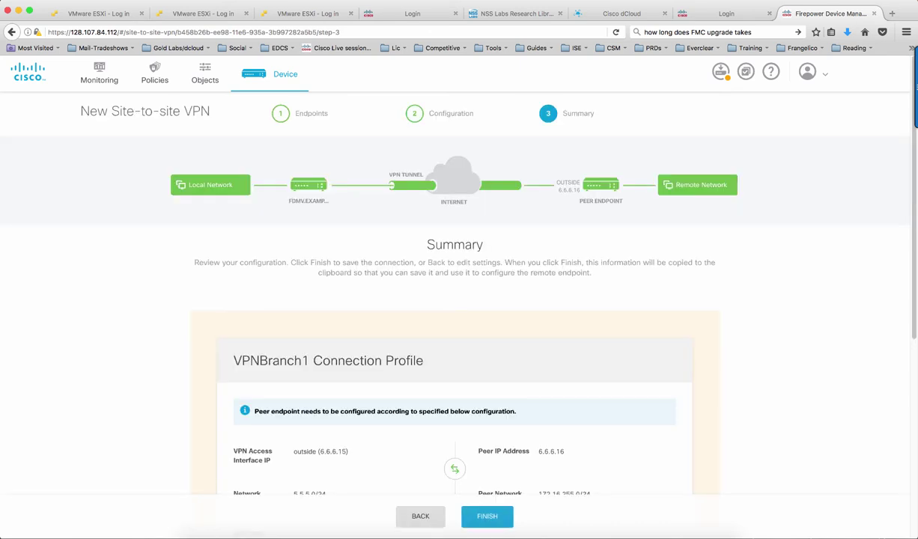
# Review the VPNBranch1 connection profile summary down to its NAT exempt and Diffie-Hellman settings, and finish the site-to-site VPN setup.
pyautogui.scroll(-1, 455, 300)
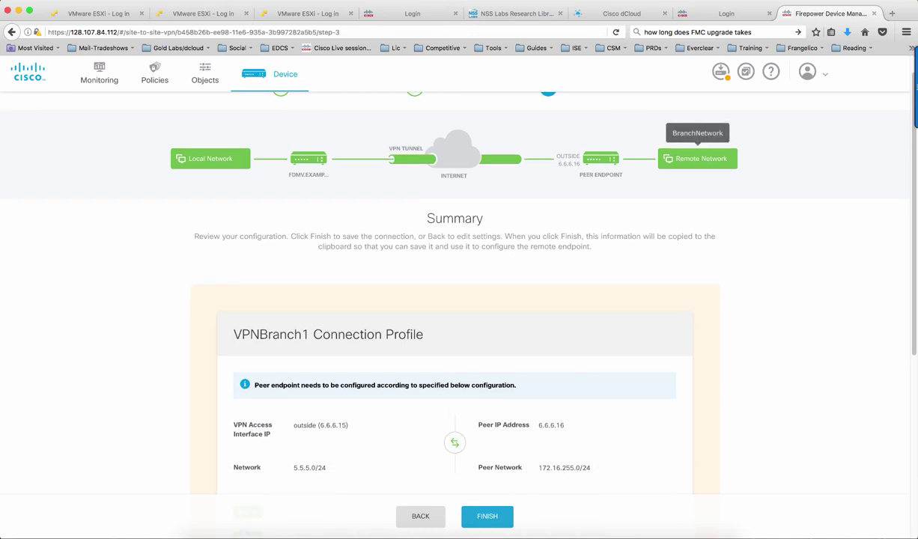
pyautogui.scroll(-1, 697, 158)
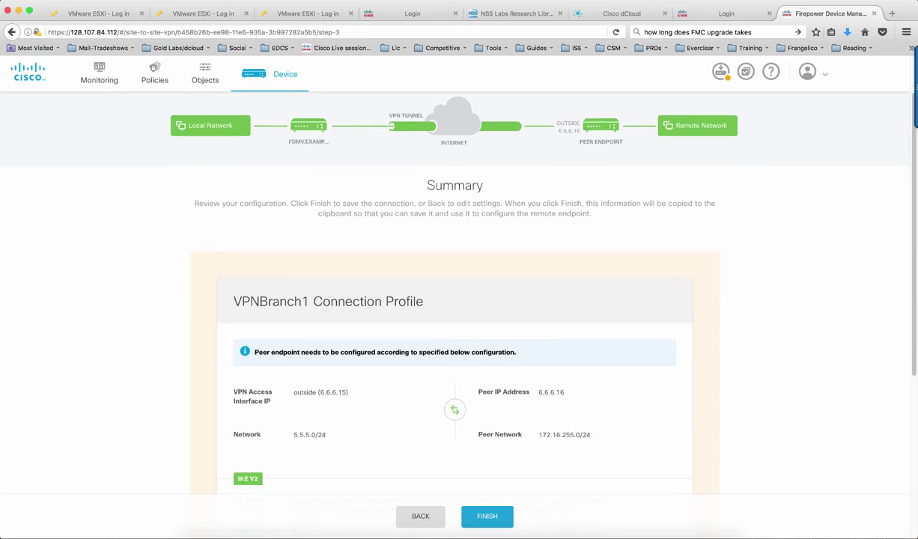
pyautogui.scroll(-3, 454, 300)
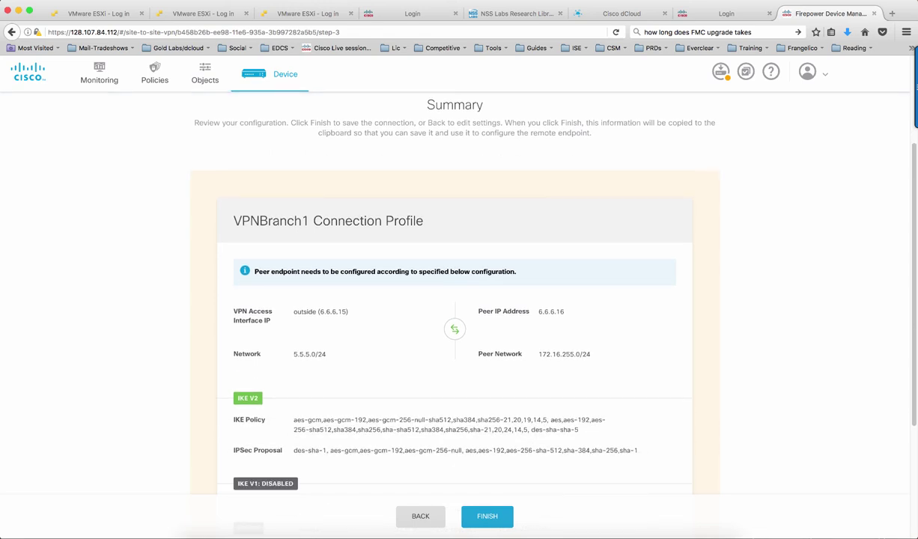
pyautogui.scroll(-4, 454, 299)
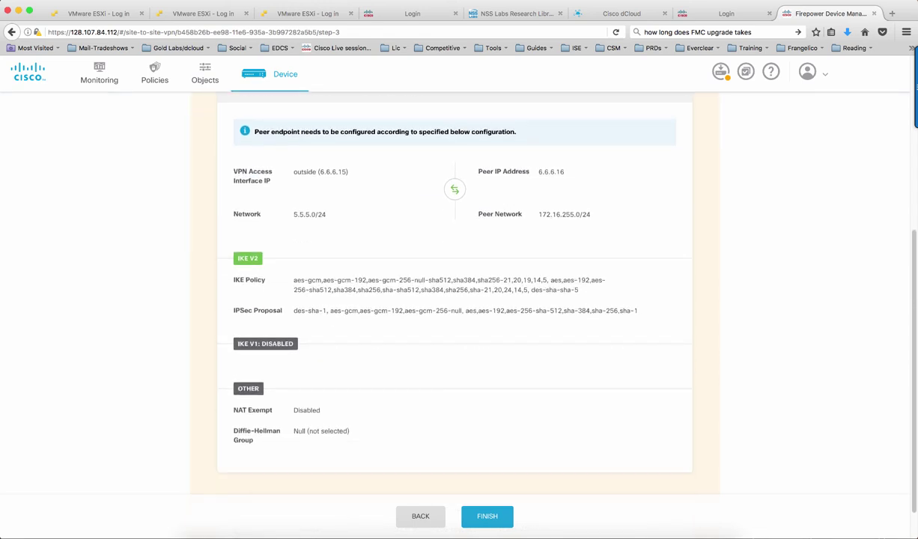
pyautogui.scroll(-1, 455, 299)
pyautogui.click(486, 516)
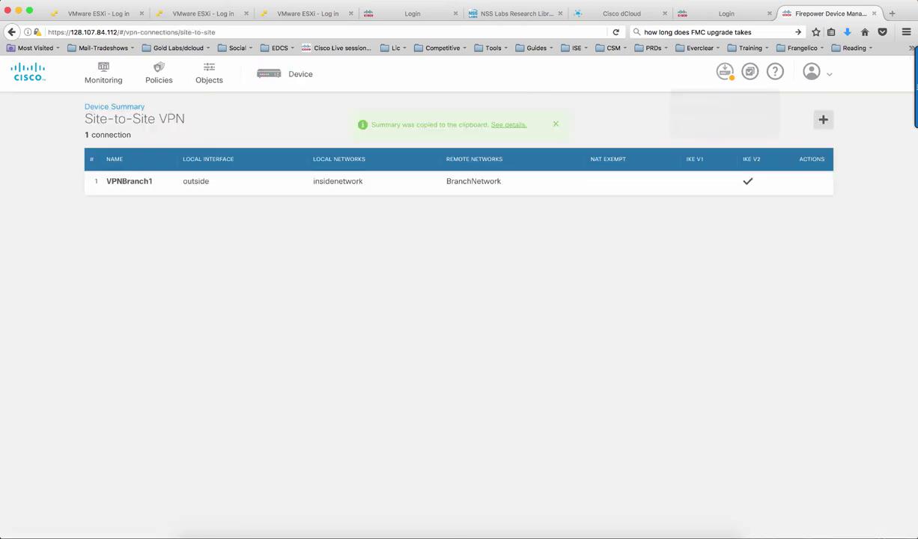
# Deploy the pending configuration changes to the device and close the deployment summary.
pyautogui.click(725, 72)
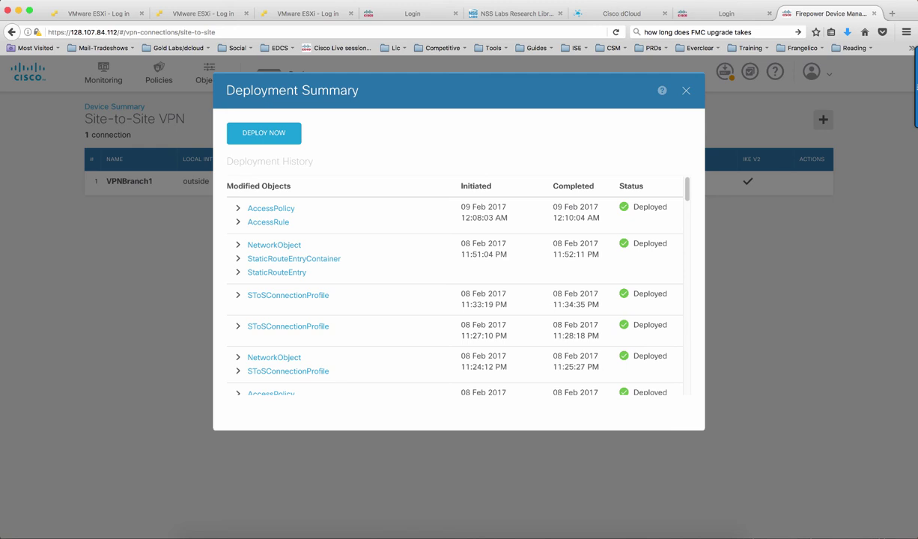
pyautogui.click(255, 138)
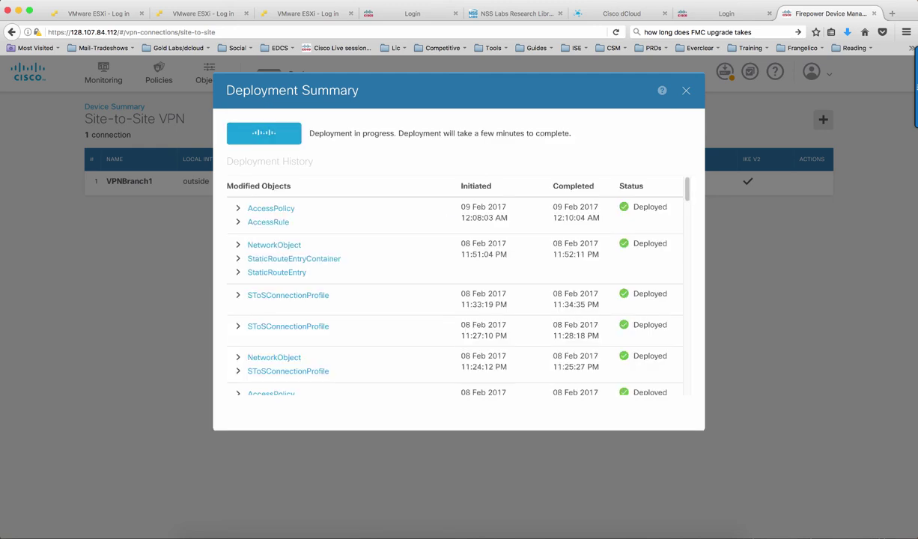
pyautogui.click(686, 90)
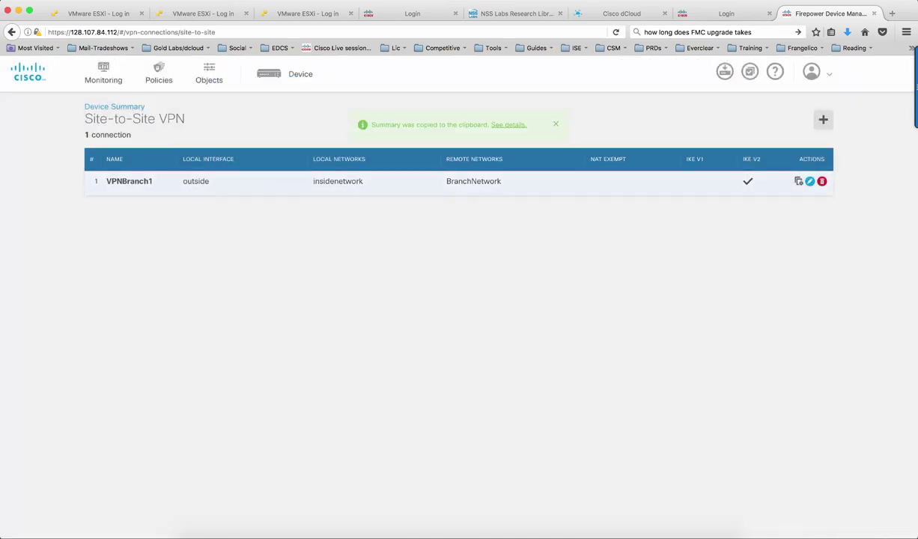
# Switch to the ASA's PuTTY session (10.1.100.131) and display its crypto map configuration with sh run crypto map.
pyautogui.press('Up')
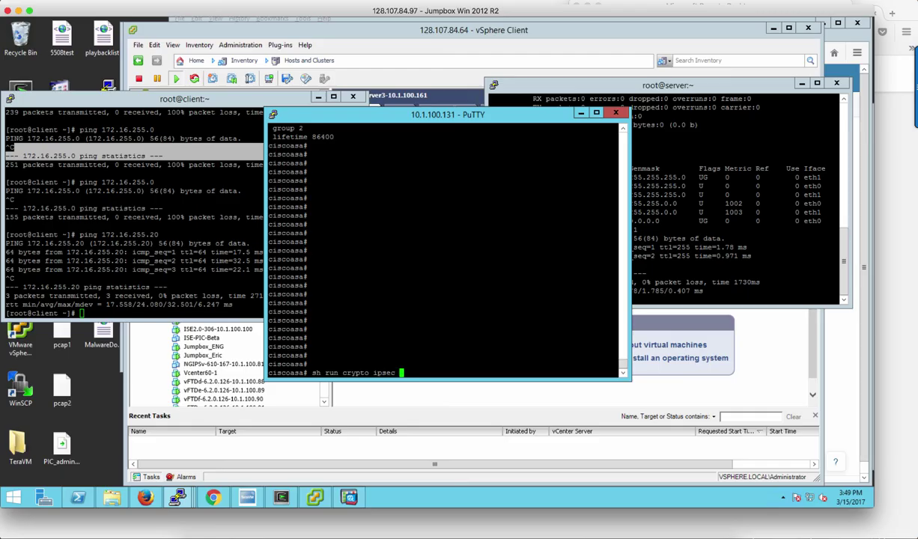
pyautogui.press('BackSpace')
pyautogui.press('BackSpace')
pyautogui.press('BackSpace')
pyautogui.press('BackSpace')
pyautogui.press('BackSpace')
pyautogui.press('BackSpace')
pyautogui.write('map')
pyautogui.press('Return')
pyautogui.press('Return')
pyautogui.press('Return')
pyautogui.press('Return')
# Display the ASA's IPsec transform sets and proposals with sh run crypto ipsec, paging through the output.
pyautogui.write('sh run crypto ikev1')
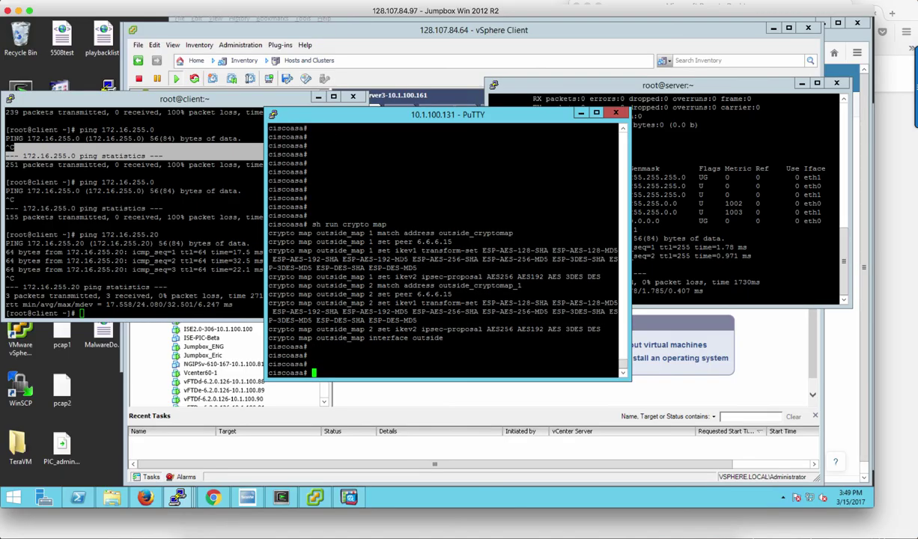
pyautogui.press('BackSpace')
pyautogui.press('BackSpace')
pyautogui.press('BackSpace')
pyautogui.press('BackSpace')
pyautogui.write('psec')
pyautogui.press('Return')
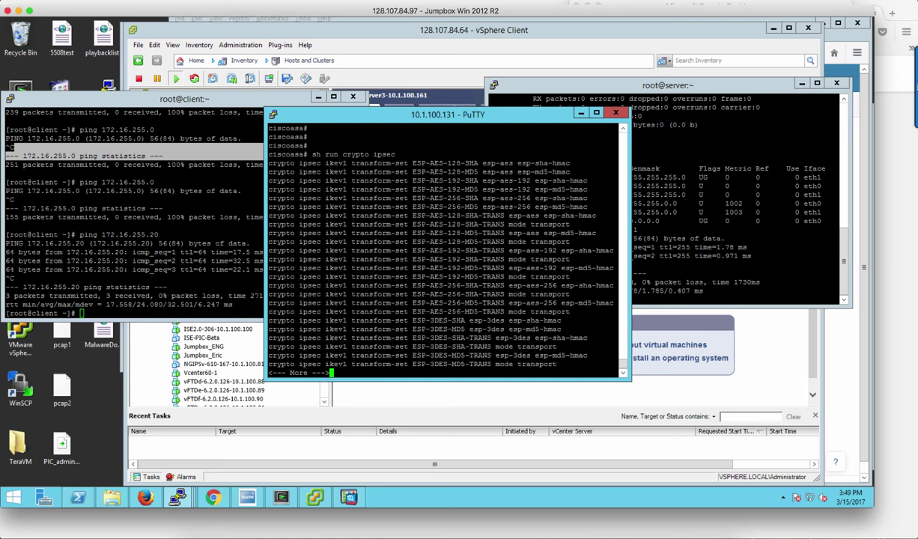
pyautogui.press('space')
pyautogui.press('Return')
pyautogui.press('Return')
pyautogui.press('Return')
pyautogui.press('Return')
# Display the ASA's IKEv2 policies with sh run crypto ikev2, paging through to the end.
pyautogui.press('Up')
pyautogui.press('BackSpace')
pyautogui.press('BackSpace')
pyautogui.press('BackSpace')
pyautogui.press('BackSpace')
pyautogui.press('BackSpace')
pyautogui.press('BackSpace')
pyautogui.write('ikev1')
pyautogui.press('BackSpace')
pyautogui.write('2')
pyautogui.press('Return')
pyautogui.press('space')
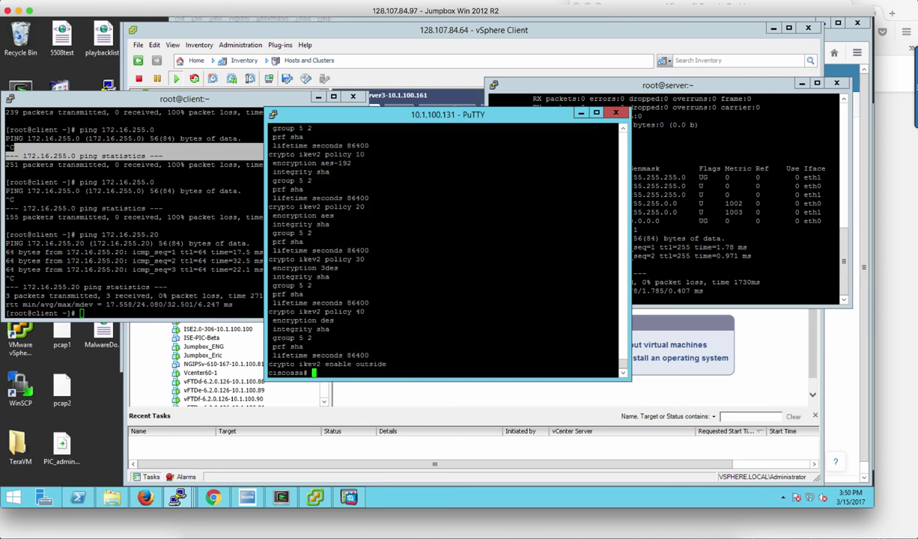
pyautogui.press('Return')
pyautogui.press('Return')
pyautogui.press('Return')
pyautogui.press('Return')
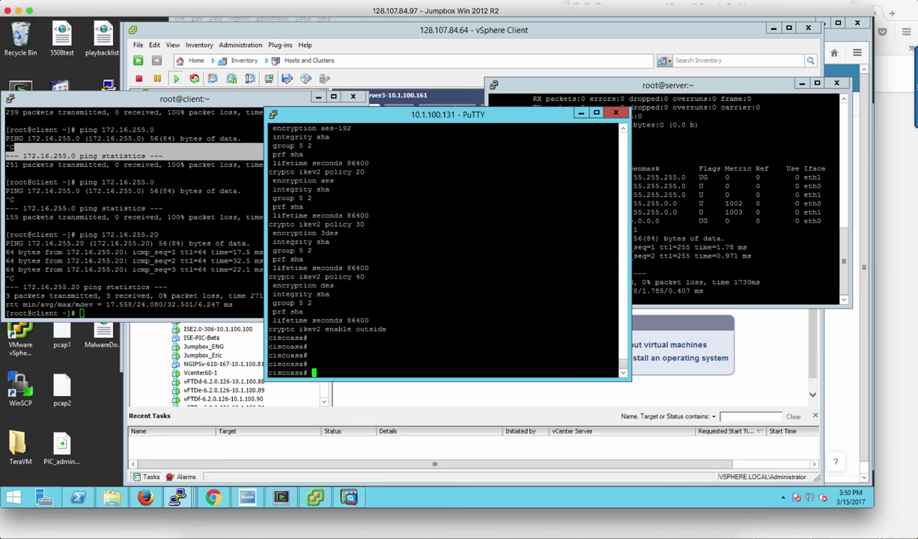
# Check the ASA for existing tunnels with sh ipsec sa and sh isakmp sa.
pyautogui.write('sh ips')
pyautogui.press('Tab')
pyautogui.write('sa')
pyautogui.press('Tab')
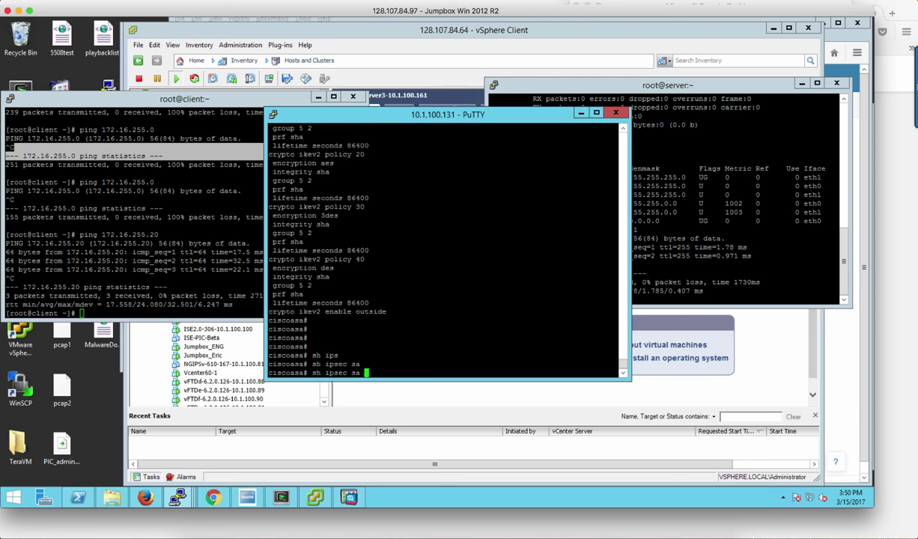
pyautogui.press('Return')
pyautogui.write('sh isa')
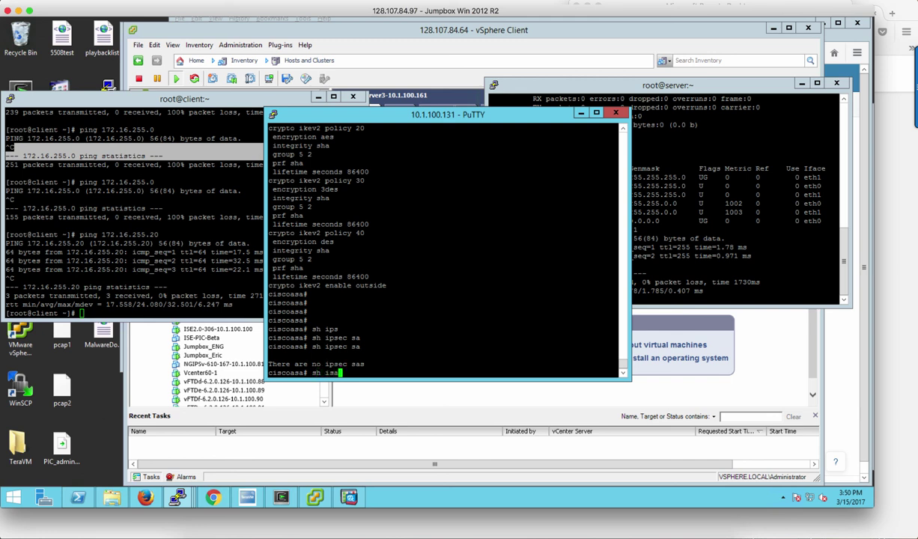
pyautogui.write('k')
pyautogui.press('Tab')
pyautogui.write('sa')
pyautogui.press('Return')
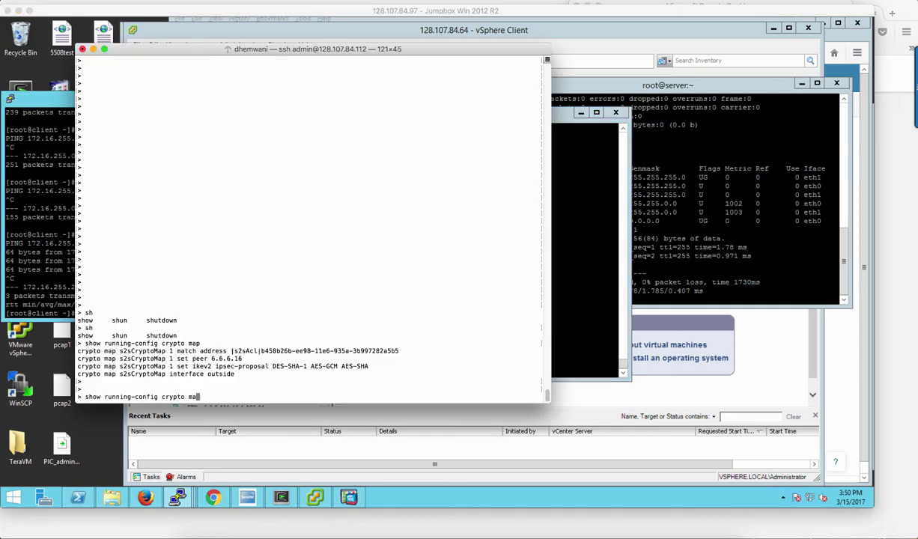
# Switch to the Firepower device's SSH session in Terminal and run show running-config crypto ipsec.
pyautogui.press('BackSpace')
pyautogui.press('BackSpace')
pyautogui.write('ipsec')
pyautogui.press('Return')
pyautogui.press('Return')
pyautogui.press('Return')
pyautogui.press('Return')
pyautogui.press('Return')
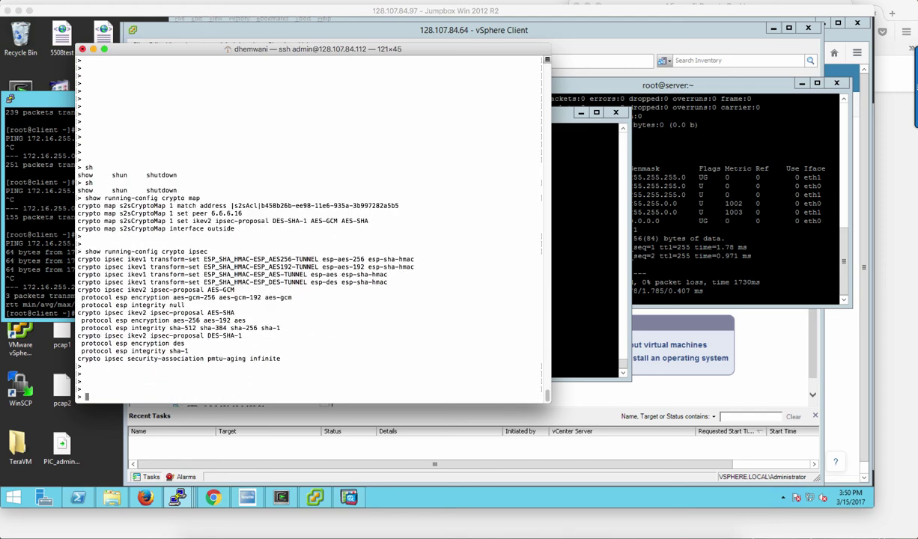
# Display the Firepower device's IKE policies with show running-config crypto ikev2 and show running-config crypto ikev1.
pyautogui.press('Up')
pyautogui.press('BackSpace')
pyautogui.press('BackSpace')
pyautogui.press('BackSpace')
pyautogui.press('BackSpace')
pyautogui.press('BackSpace')
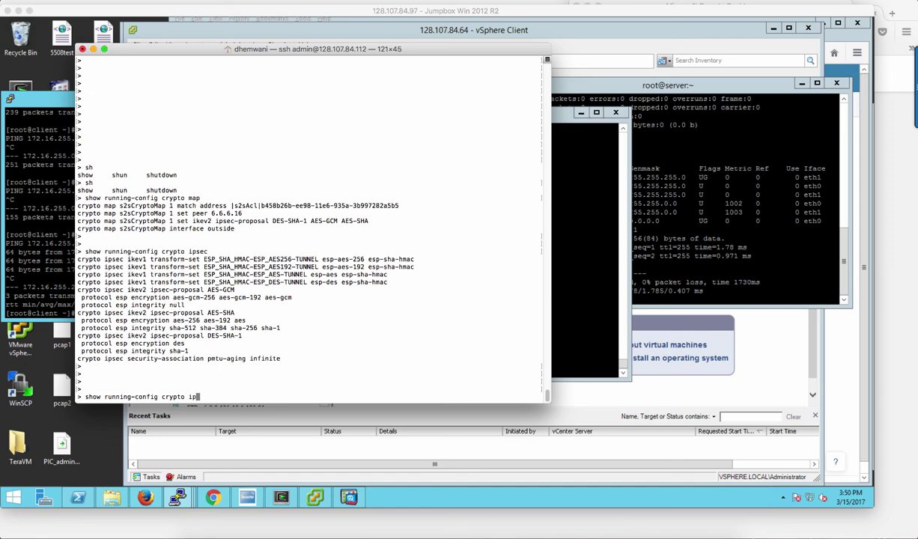
pyautogui.write('ike')
pyautogui.press('Tab')
pyautogui.write('2')
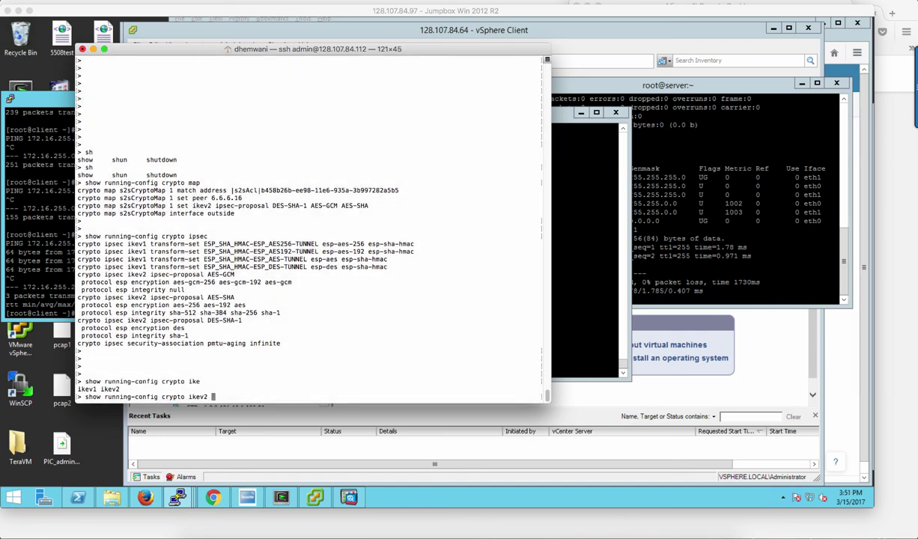
pyautogui.press('Return')
pyautogui.press('Return')
pyautogui.press('Return')
pyautogui.press('Return')
pyautogui.press('Return')
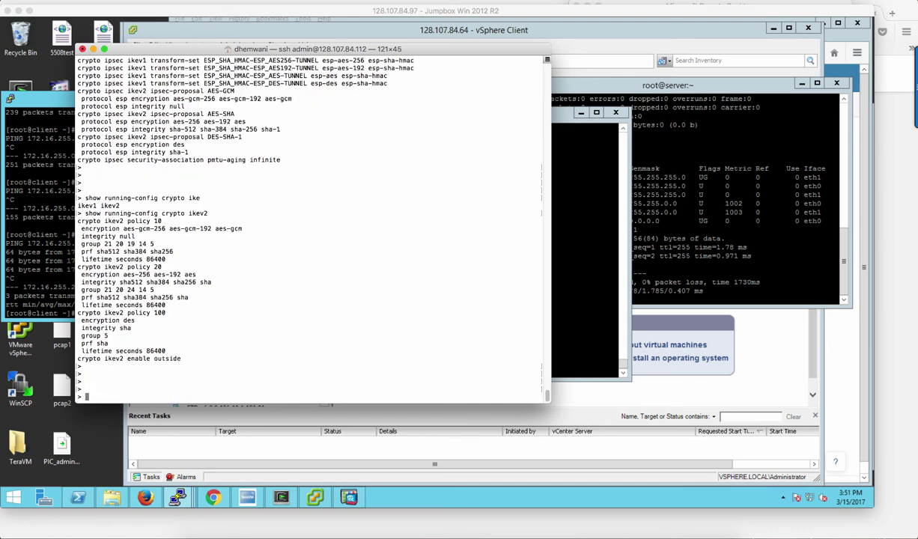
pyautogui.write('show running-config crypto ikev1')
pyautogui.press('Return')
# Check the Firepower device for existing tunnels with show ipsec sa and show isakmp sa.
pyautogui.write('sho')
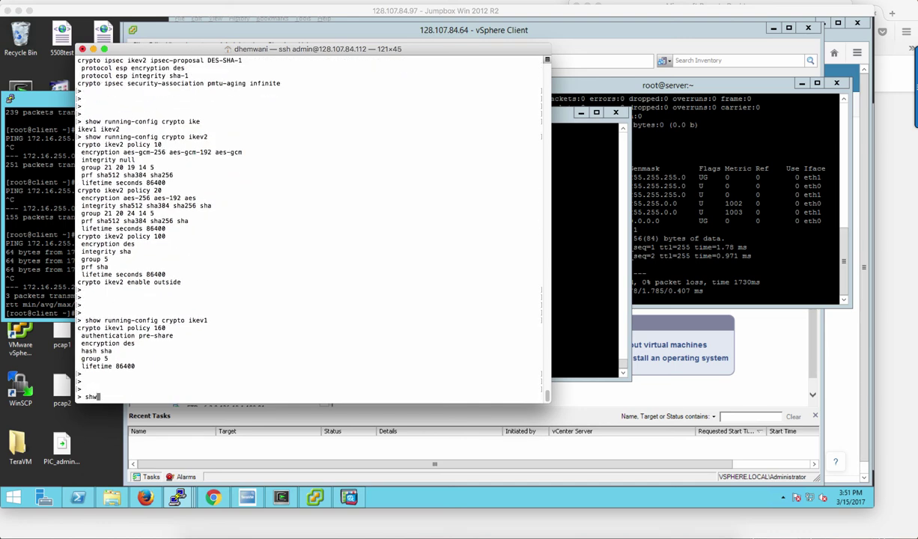
pyautogui.write('w ipsec sa')
pyautogui.press('Return')
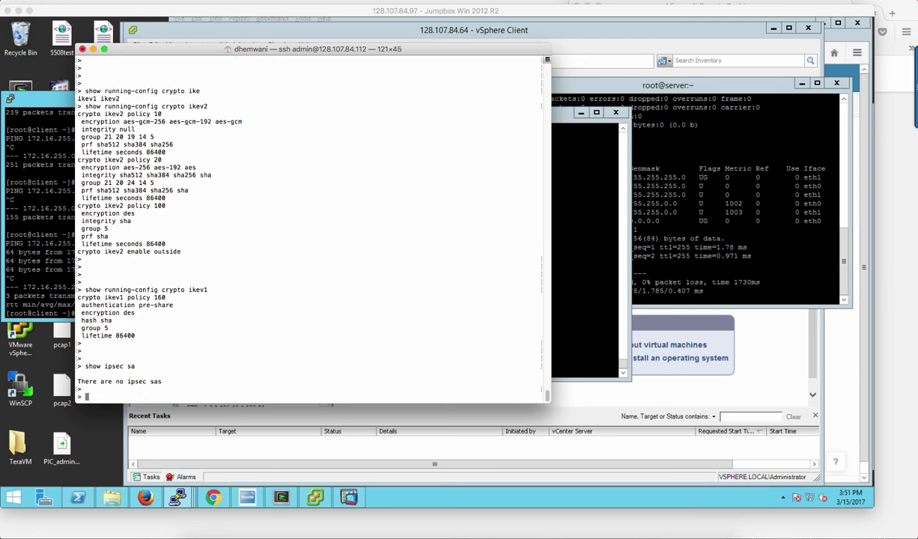
pyautogui.write('sh')
pyautogui.press('Tab')
pyautogui.write('ow ')
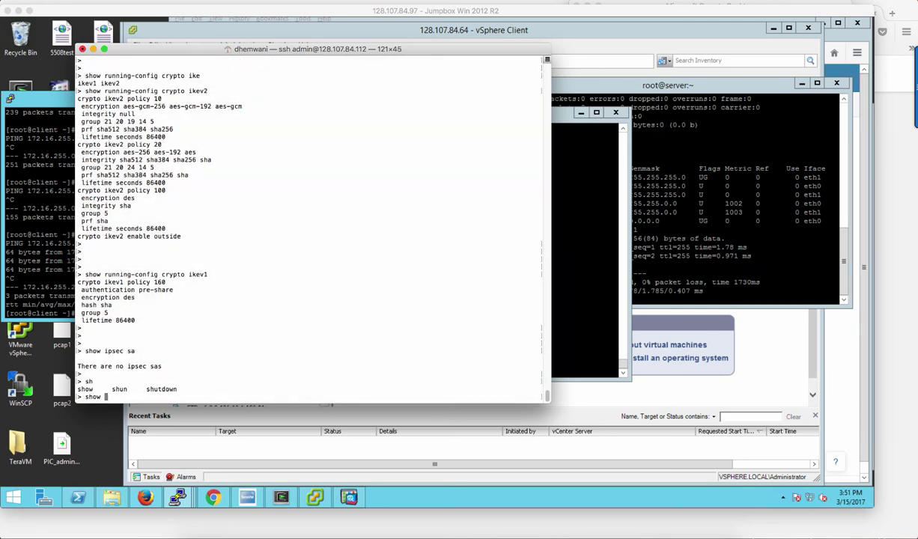
pyautogui.write('isakmp sa')
pyautogui.press('Return')
# Start a continuous ping to the host branch from the client's PuTTY session, and watch the ICMP traffic on the ASA console.
pyautogui.press('super+Tab')
pyautogui.press('Return')
pyautogui.press('Return')
pyautogui.press('Return')
pyautogui.press('Return')
pyautogui.press('Return')
pyautogui.press('Return')
pyautogui.press('Return')
pyautogui.press('Return')
pyautogui.press('Return')
pyautogui.write('ping bra')
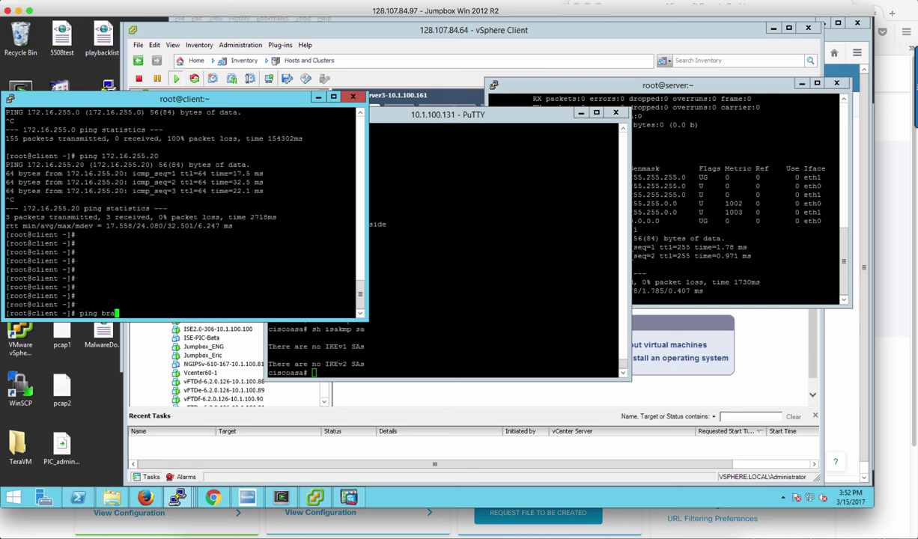
pyautogui.write('nch')
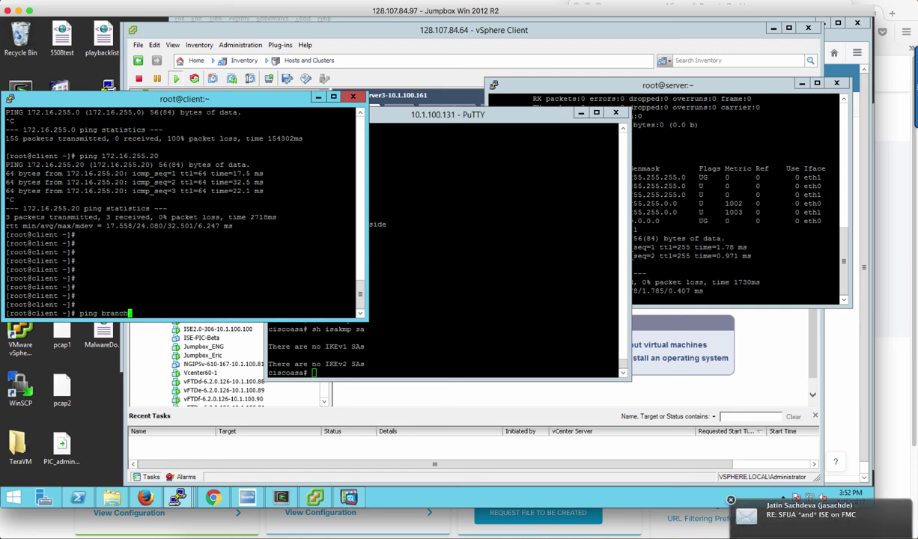
pyautogui.press('Return')
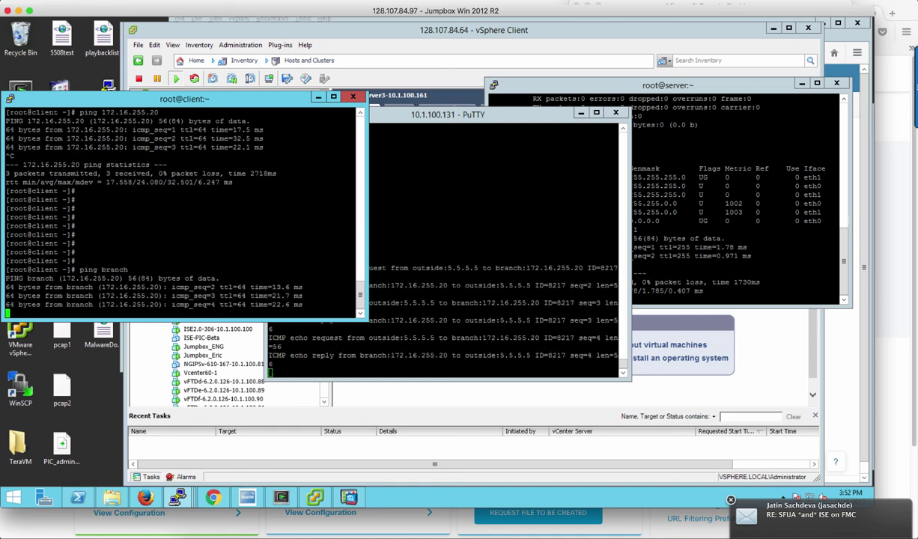
pyautogui.click(448, 247)
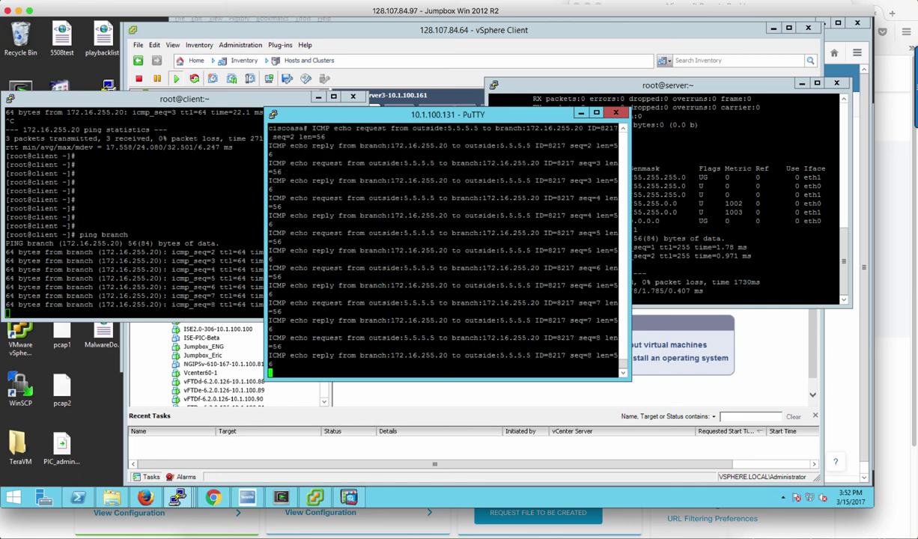
pyautogui.hotkey('alt', 'Tab')
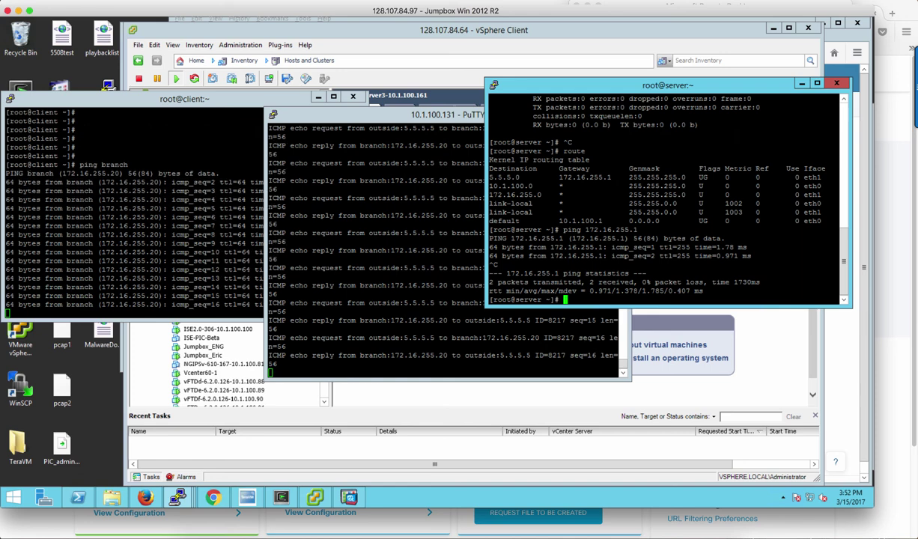
# Return to the Firepower device's SSH session in Terminal and recheck the tunnel with show ipsec sa and show isakmp sa.
pyautogui.click(471, 533)
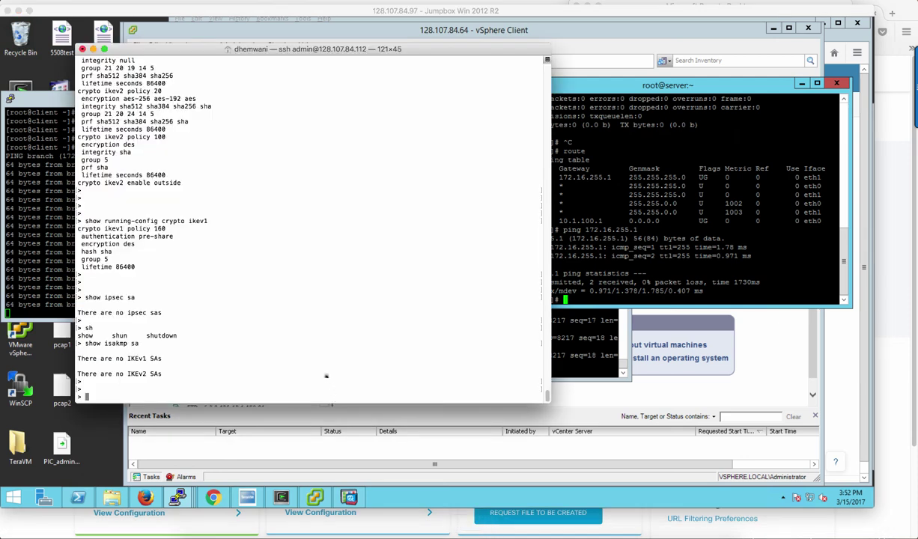
pyautogui.press('Up')
pyautogui.press('Up')
pyautogui.press('Return')
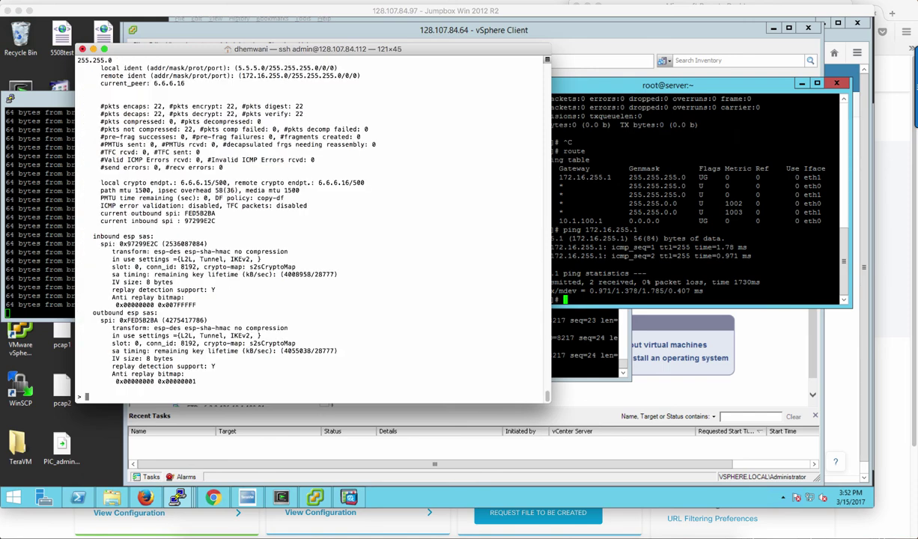
pyautogui.press('Return')
pyautogui.press('Return')
pyautogui.press('Return')
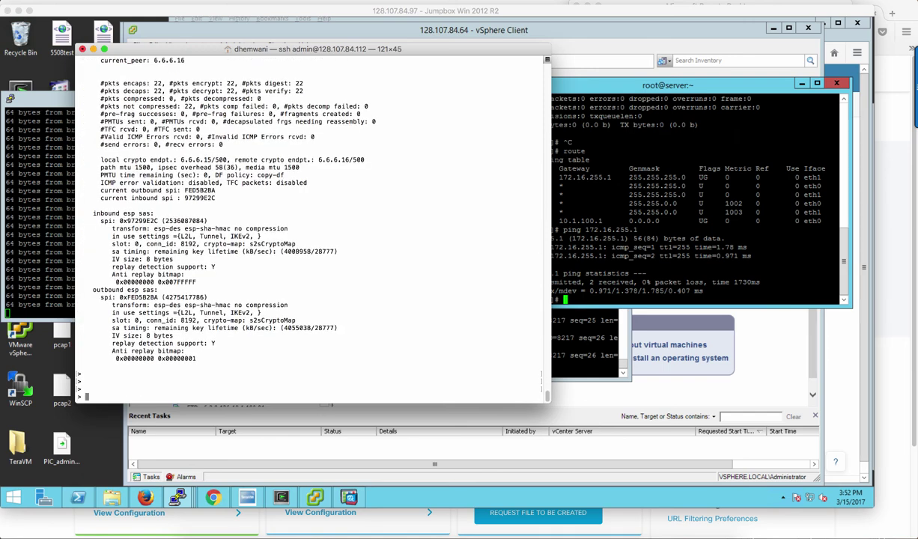
pyautogui.write('show isakmp sa')
pyautogui.press('Return')
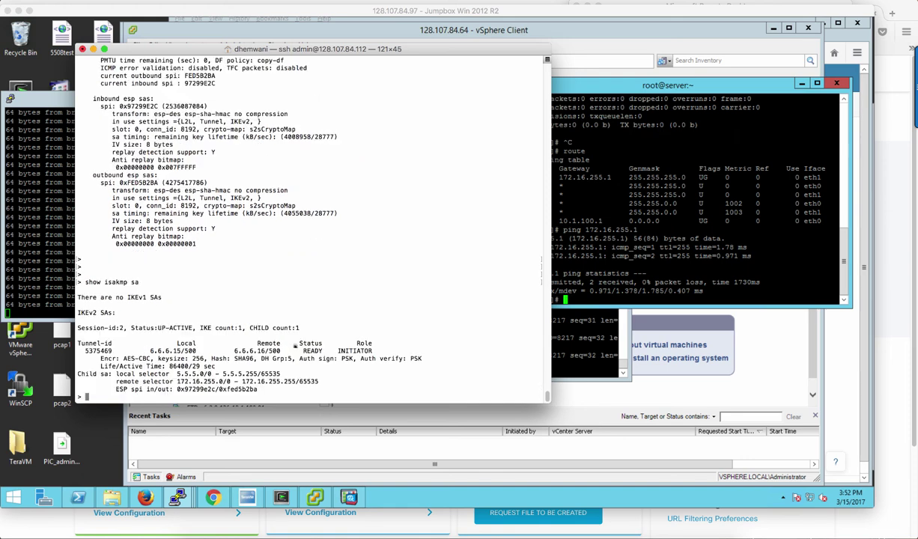
# Switch to the ASA's PuTTY session and turn off all debugging with undebug all.
pyautogui.click(571, 367)
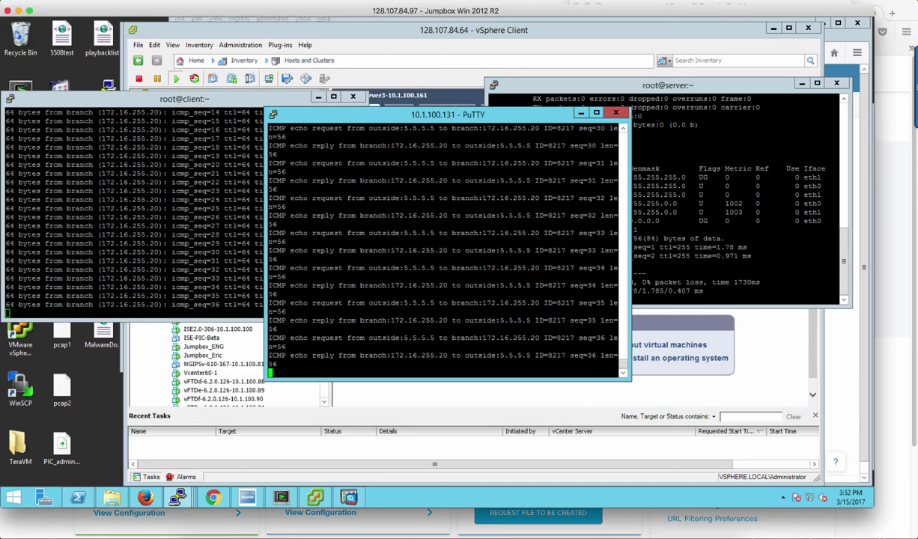
pyautogui.write('undebug a')
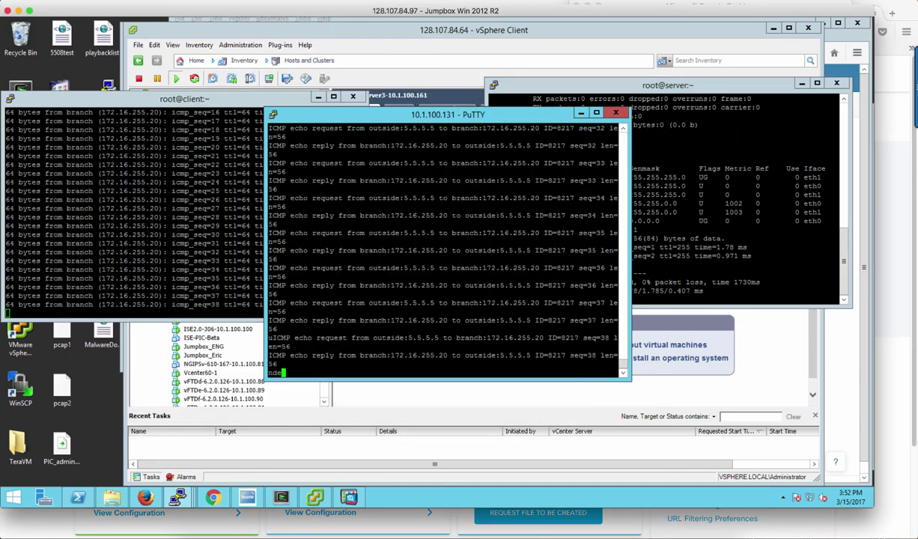
pyautogui.write('ll')
pyautogui.press('Return')
pyautogui.press('Return')
pyautogui.press('Return')
pyautogui.press('Return')
pyautogui.press('Return')
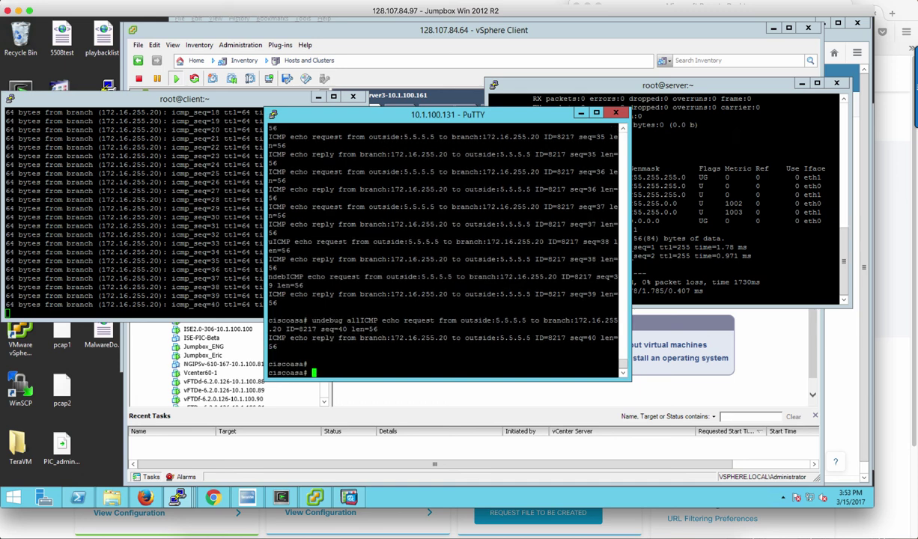
# Verify the tunnel on the ASA side by running sh ipsec sa through to its end, followed by sh isakmp sa.
pyautogui.write('undebug all')
pyautogui.press('BackSpace')
pyautogui.press('BackSpace')
pyautogui.press('BackSpace')
pyautogui.press('BackSpace')
pyautogui.press('BackSpace')
pyautogui.press('BackSpace')
pyautogui.press('BackSpace')
pyautogui.press('BackSpace')
pyautogui.press('BackSpace')
pyautogui.press('BackSpace')
pyautogui.press('BackSpace')
pyautogui.write('sh ipsec sa')
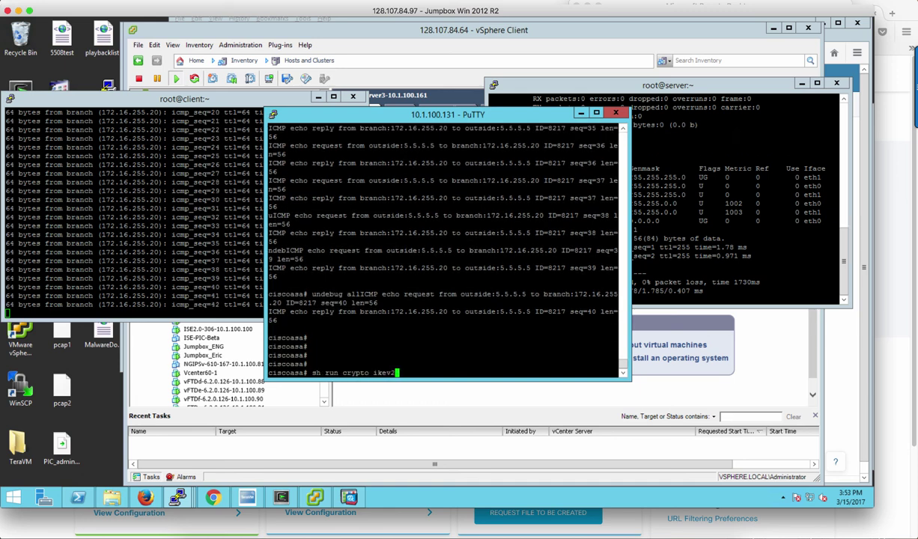
pyautogui.press('Return')
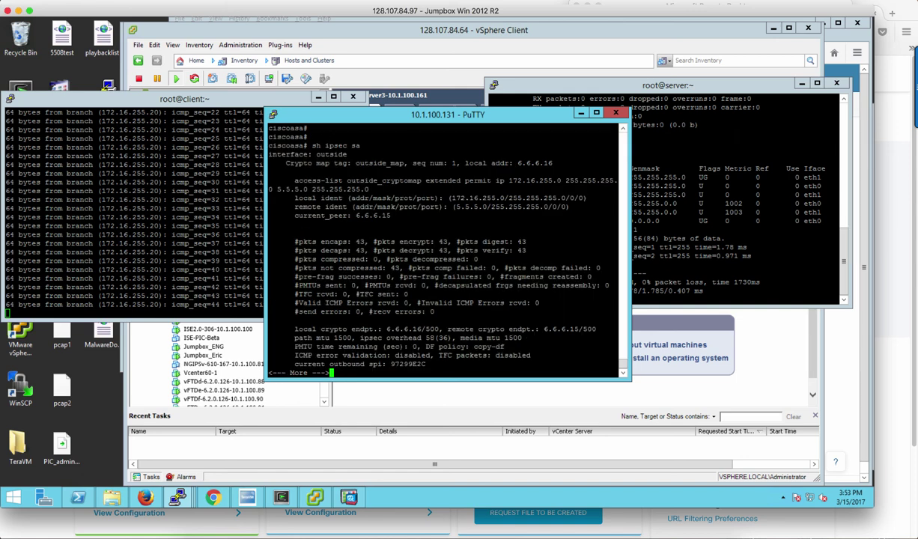
pyautogui.press('space')
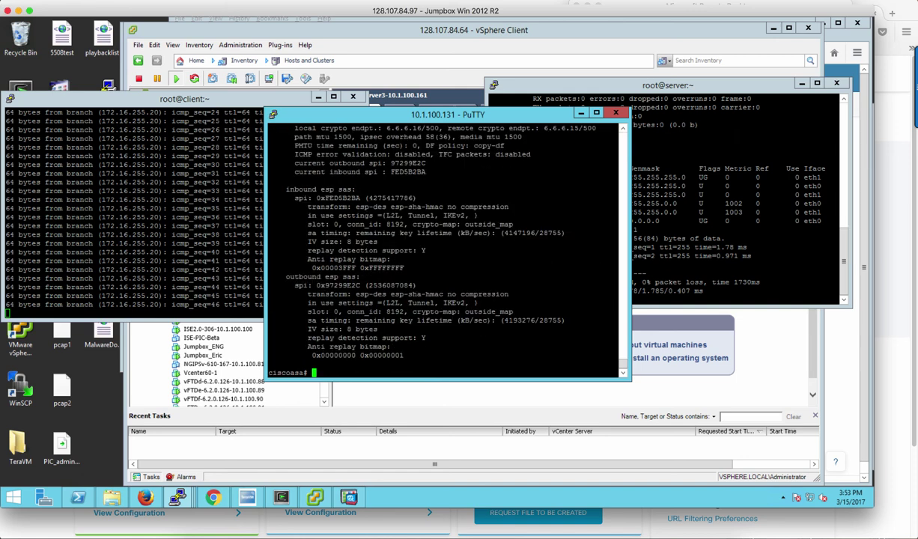
pyautogui.write('sh isakmp sa')
pyautogui.press('Return')
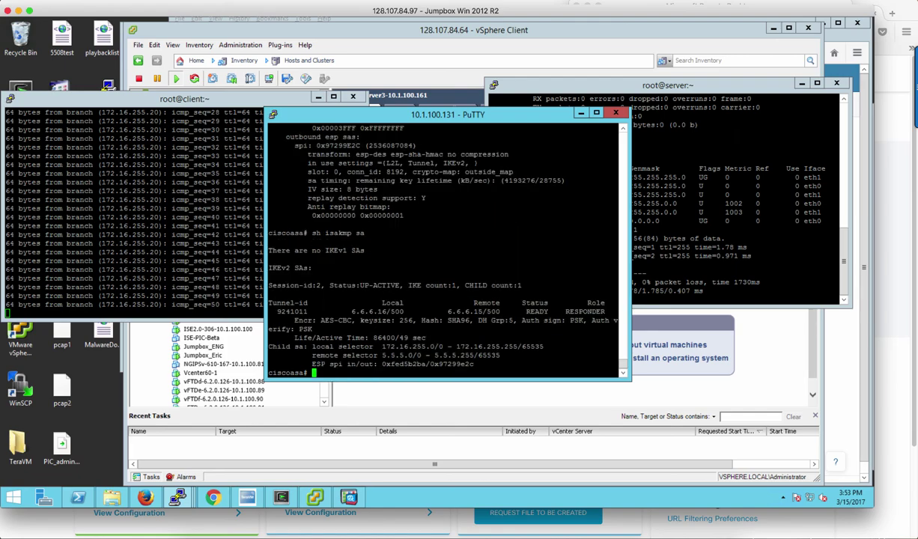